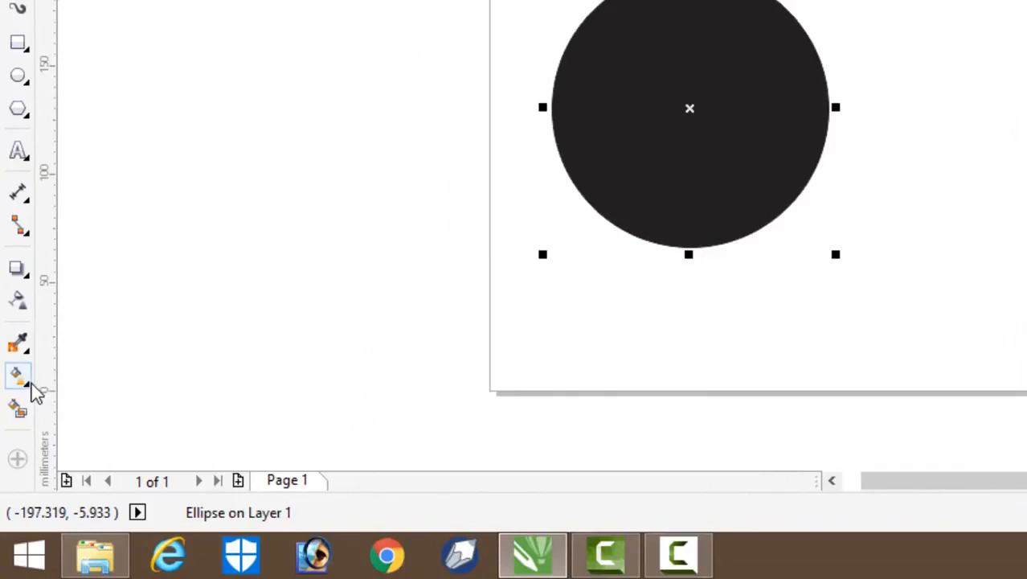
Apply a black-to-white elliptical fountain fill to the black circle with the Interactive Fill tool
left_click(31, 383)
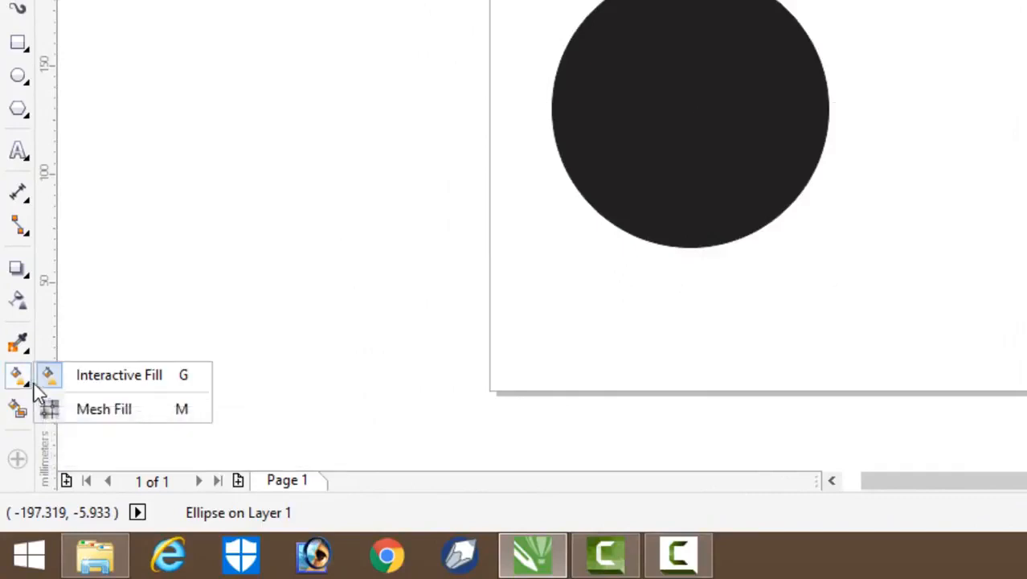
left_click(121, 376)
left_click_drag(621, 62, 904, 211)
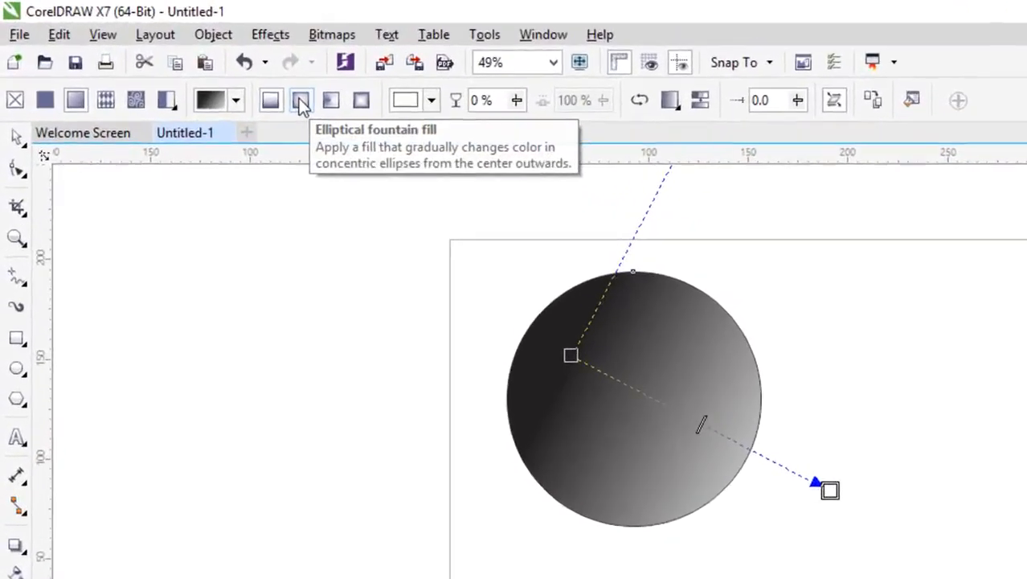
left_click(209, 70)
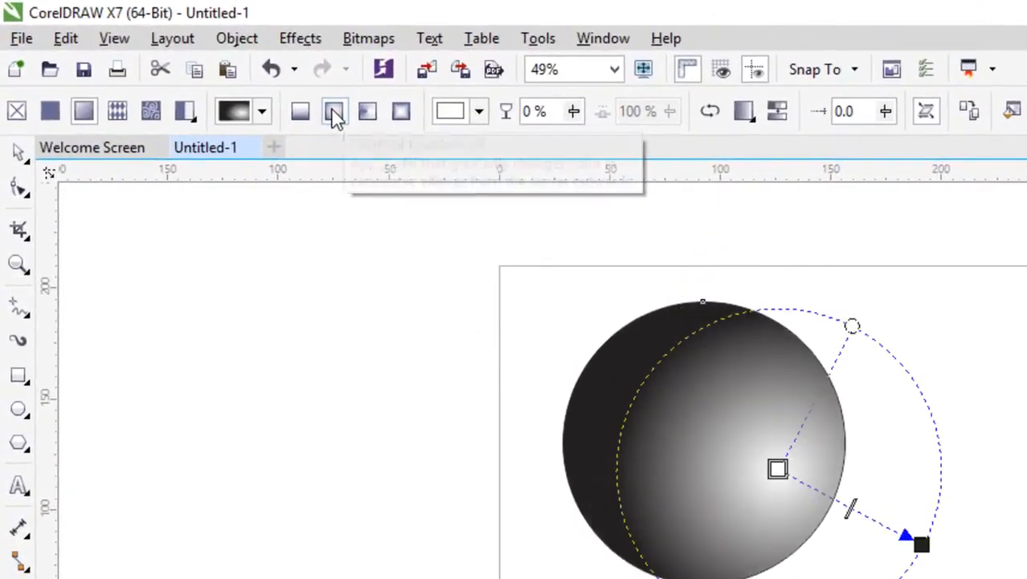
Adjust the fountain fill's center, extent and midpoint so the highlight sits in the circle's upper middle and the lower edge is dark
left_click_drag(828, 500, 580, 396)
left_click_drag(793, 489, 635, 417)
left_click_drag(778, 575, 768, 523)
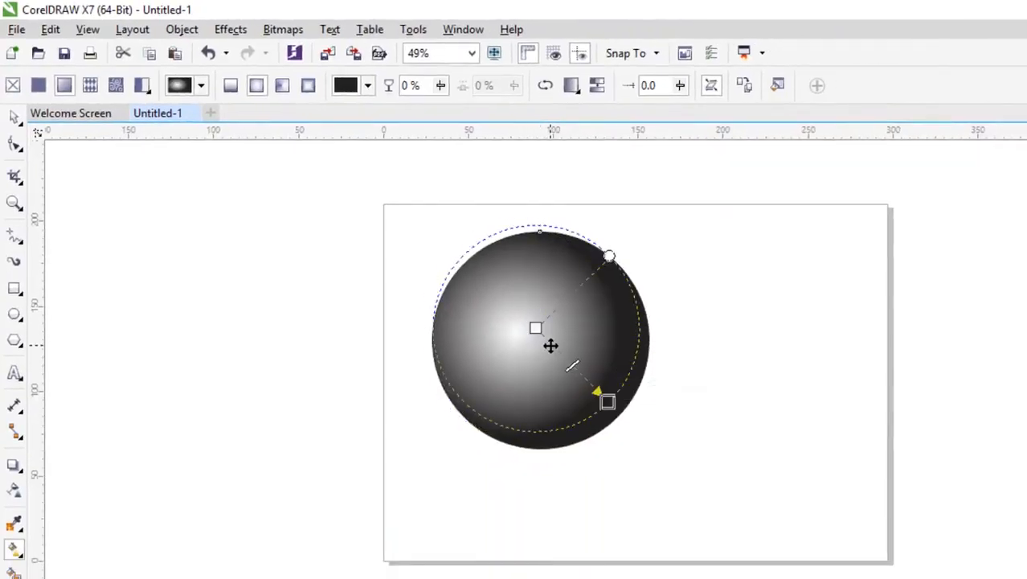
left_click_drag(564, 369, 555, 338)
left_click_drag(594, 372, 601, 405)
left_click(14, 117)
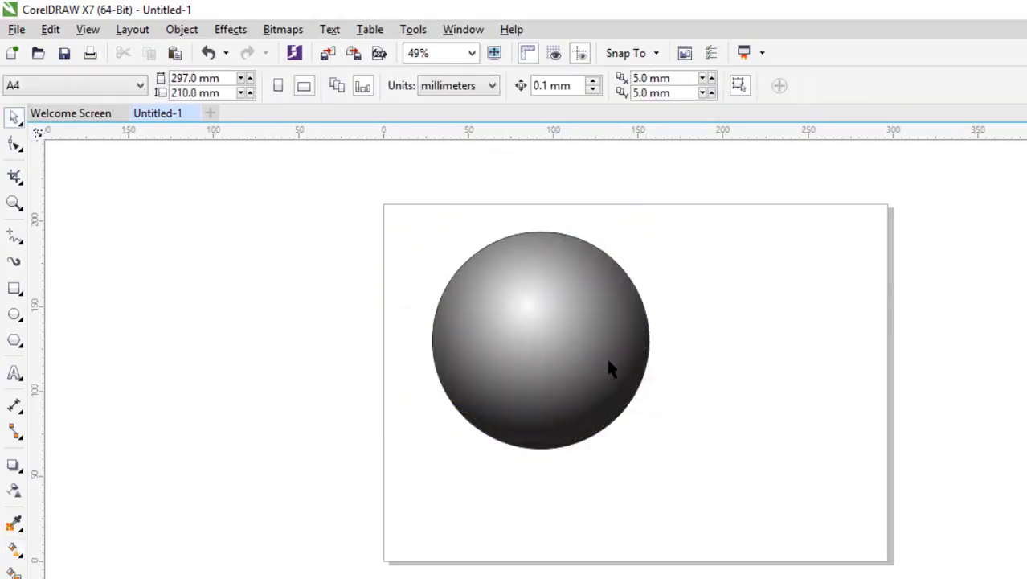
Scale the shaded sphere down proportionally to about 27.7 mm and place it near the page's left edge
left_click(635, 308)
left_click_drag(654, 228, 538, 344)
left_click_drag(480, 369, 448, 300)
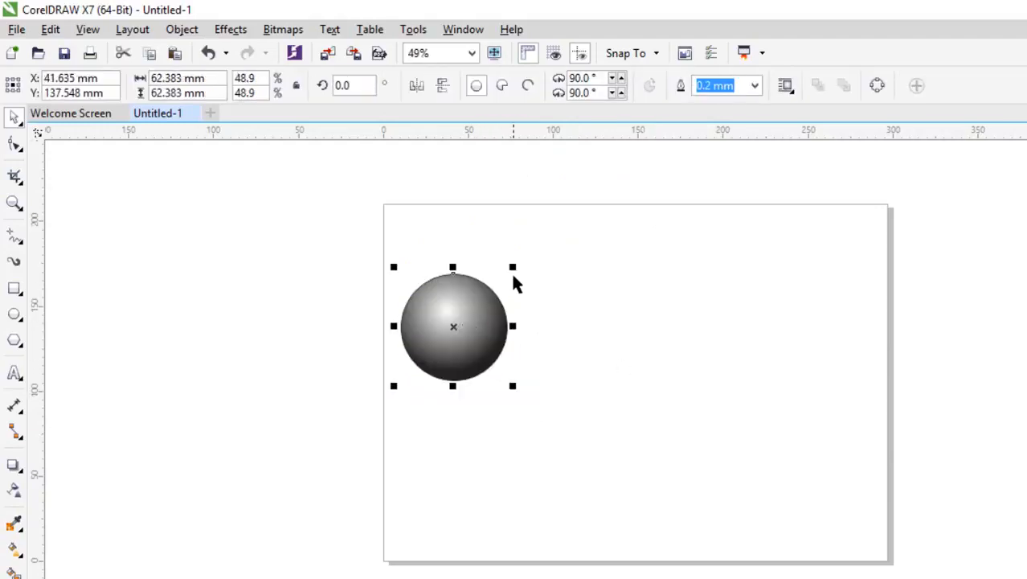
left_click_drag(514, 270, 456, 273)
left_click(489, 332)
left_click(543, 324)
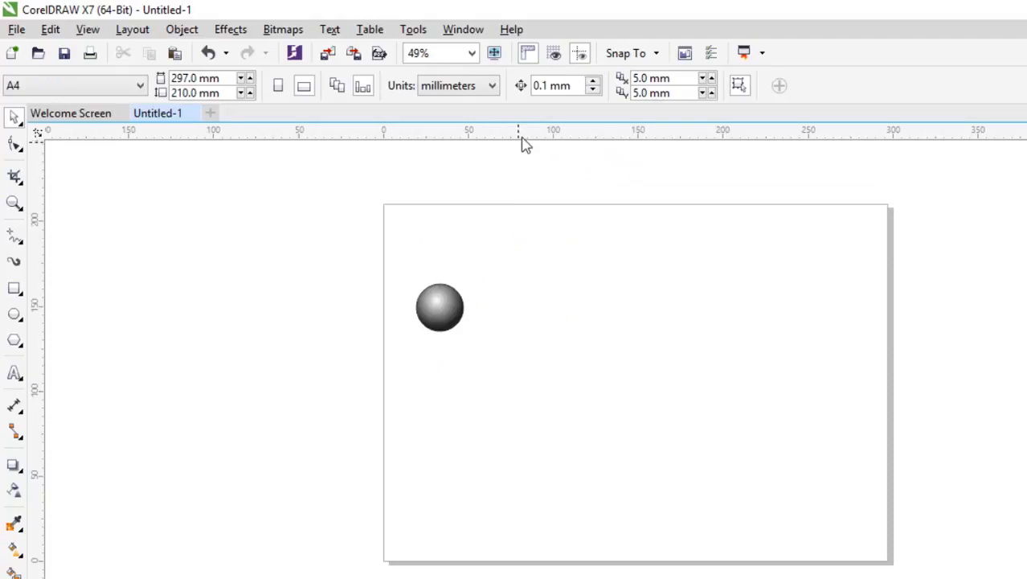
Add a horizontal guideline at about Y 134 mm just beneath the sphere and shift the sphere slightly left
left_click_drag(522, 134, 534, 333)
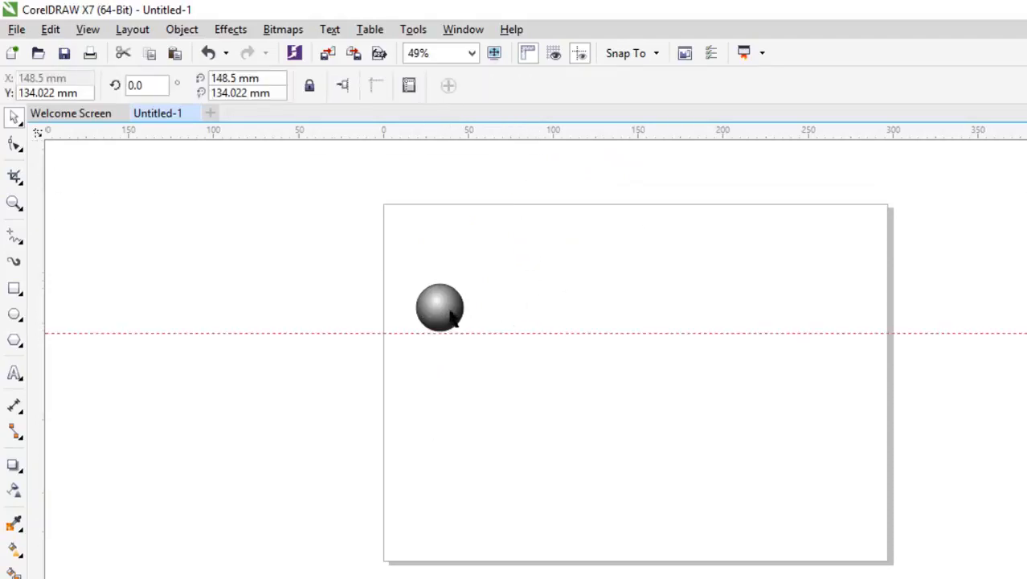
scroll(450, 313, "up", 3)
left_click_drag(435, 297, 429, 294)
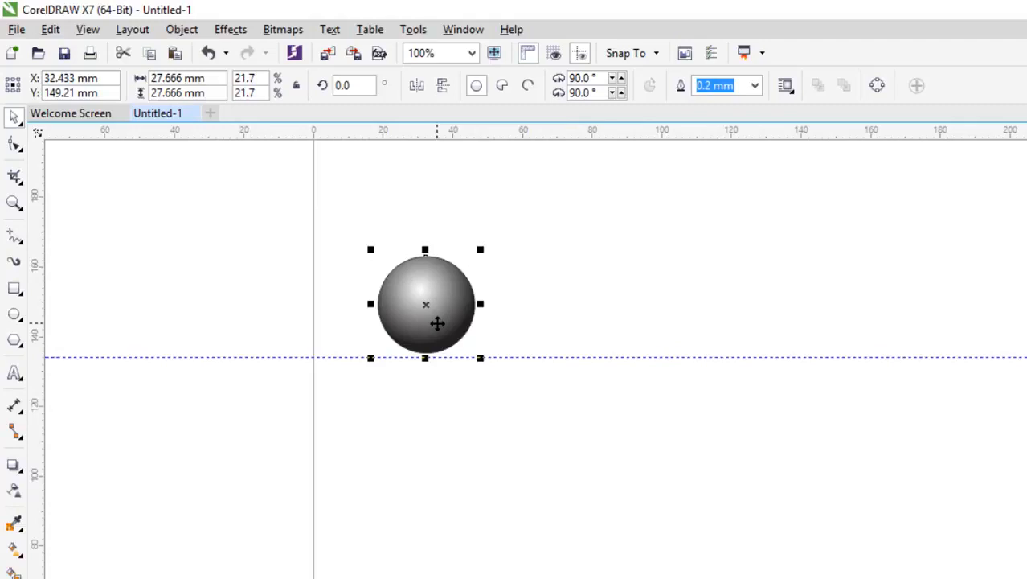
Place five copies of the sphere in a row to its right above the guideline and move the original to the row's far end
left_click_drag(438, 323, 715, 320)
right_click(526, 309)
right_click(628, 320)
right_click(716, 320)
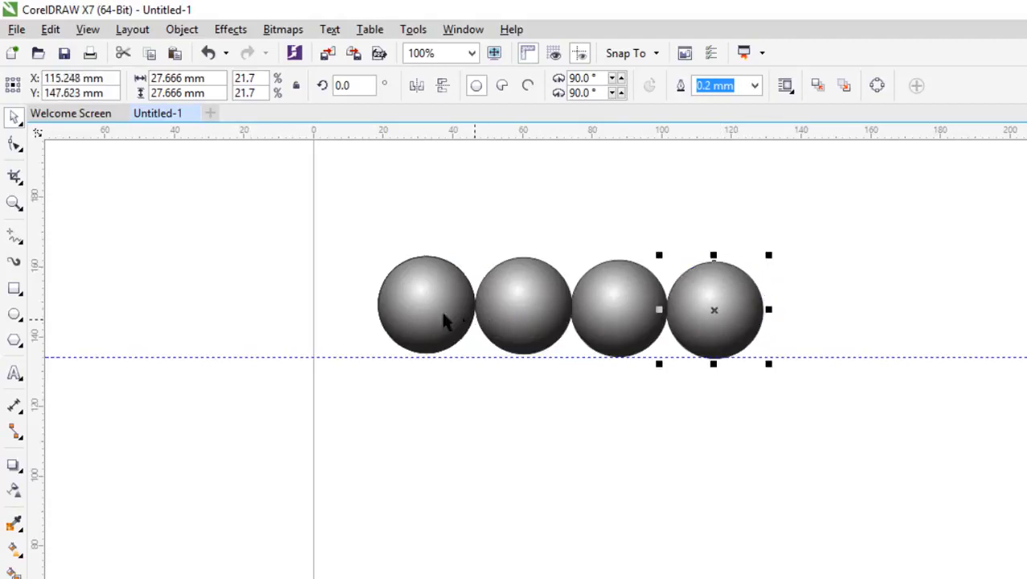
left_click_drag(443, 318, 808, 305)
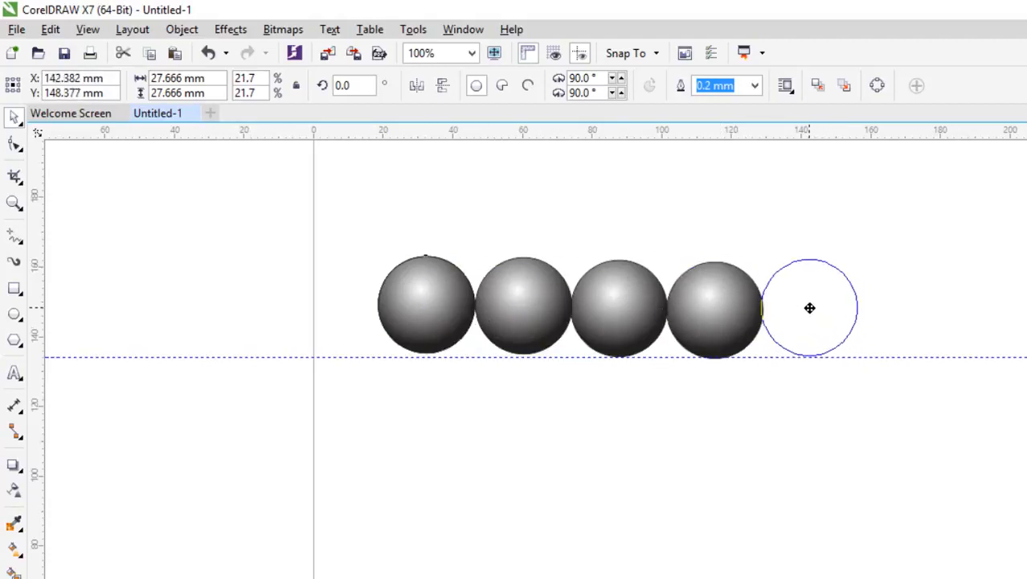
right_click(808, 305)
left_click_drag(395, 317, 893, 307)
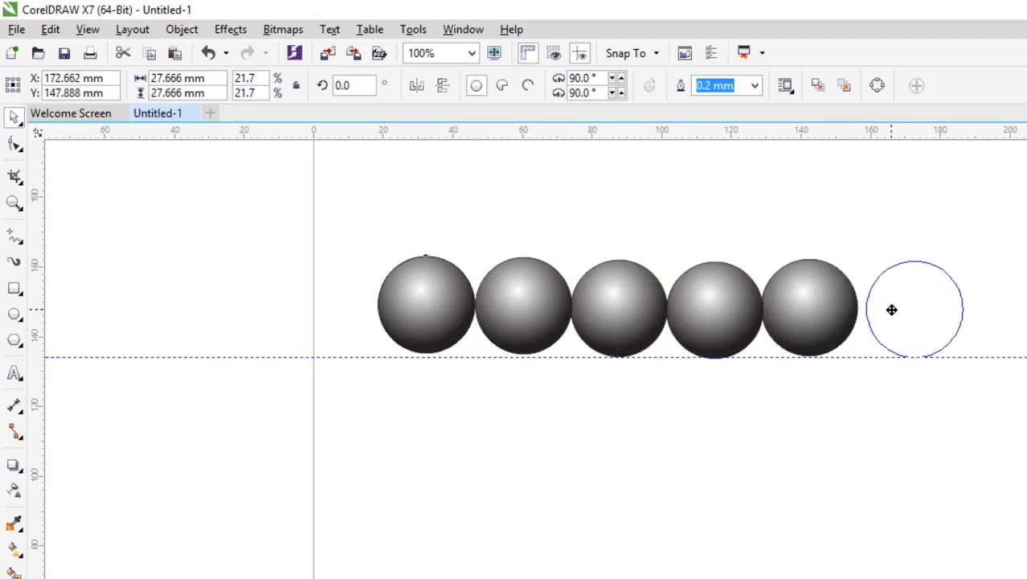
right_click(892, 307)
left_click_drag(438, 334, 1014, 328)
Shift the last two spheres of the row left so they sit side by side with their neighbours on the guideline
scroll(981, 287, "up", 4)
left_click_drag(677, 452, 648, 446)
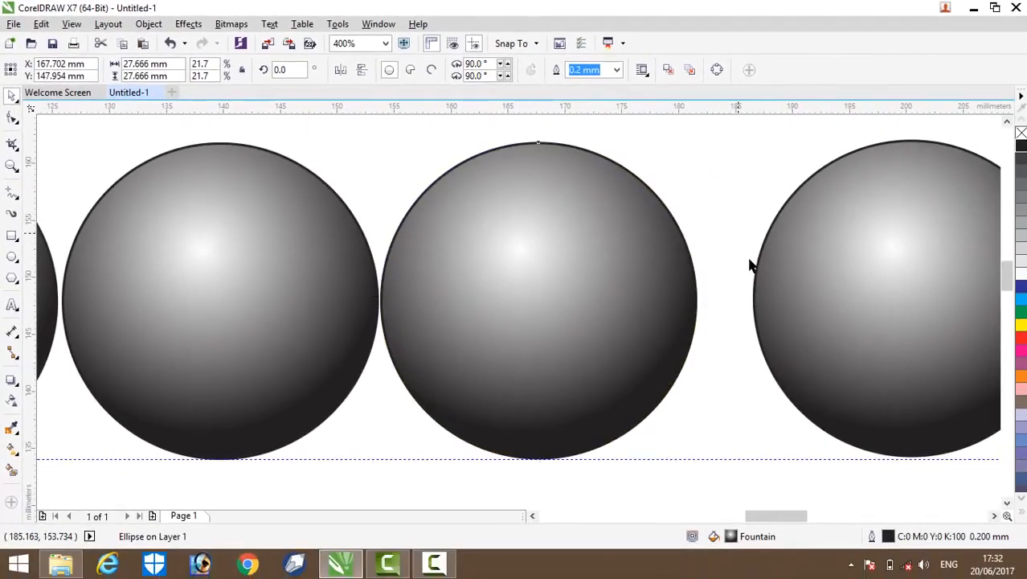
left_click_drag(799, 321, 772, 322)
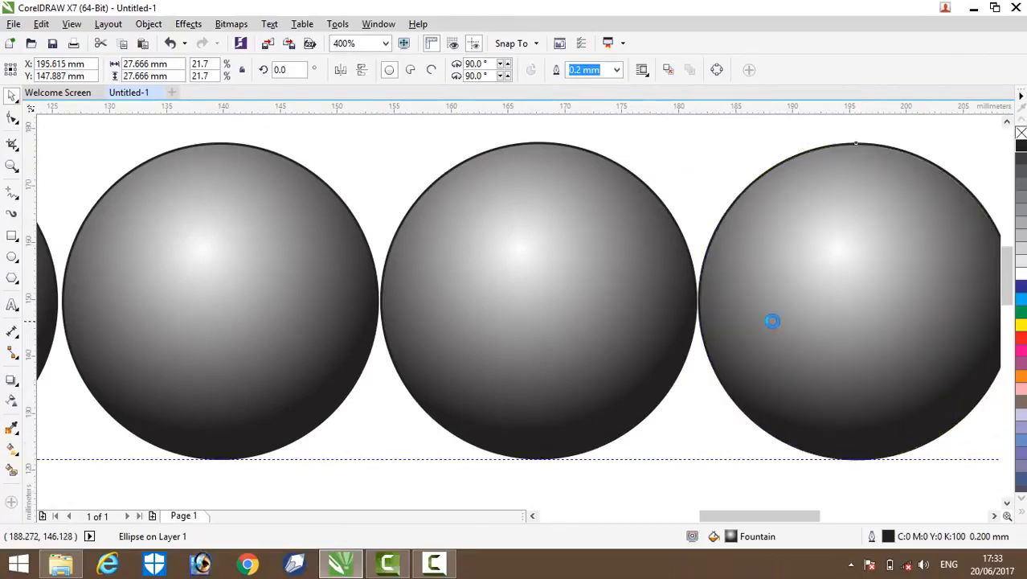
scroll(772, 321, "down", 3)
left_click(877, 320)
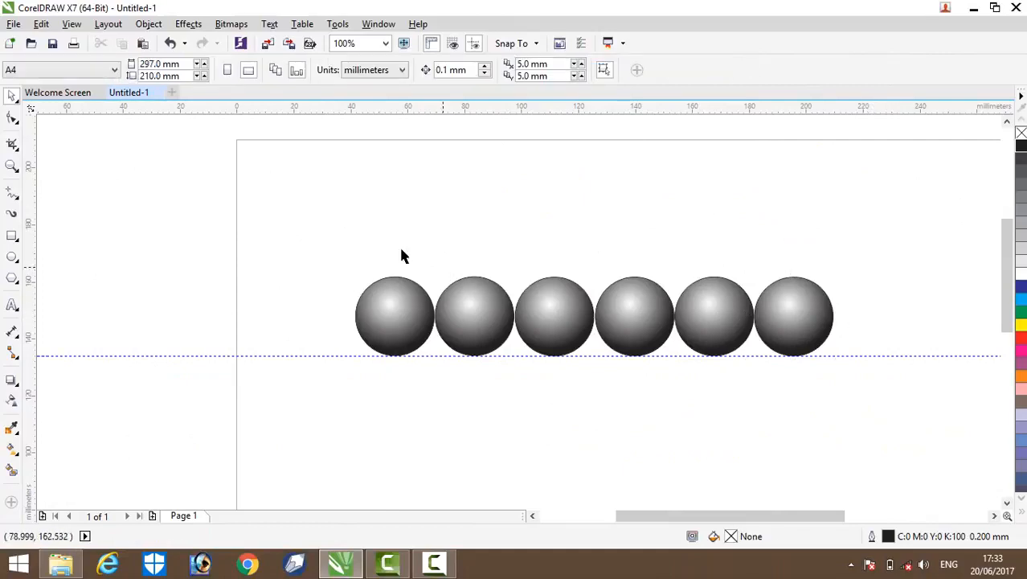
Group the six spheres of the row into one object
left_click_drag(470, 276, 883, 371)
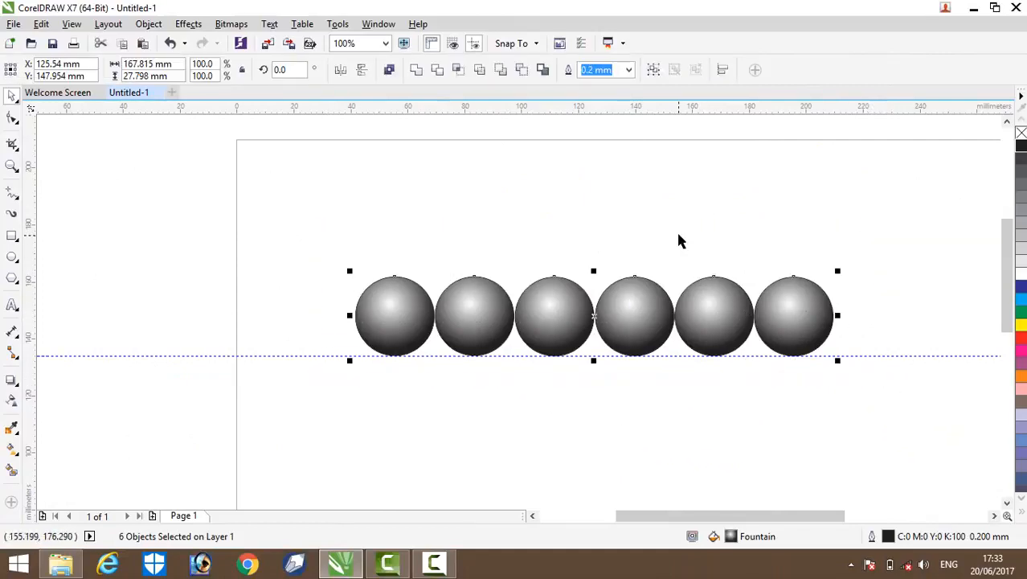
right_click(616, 299)
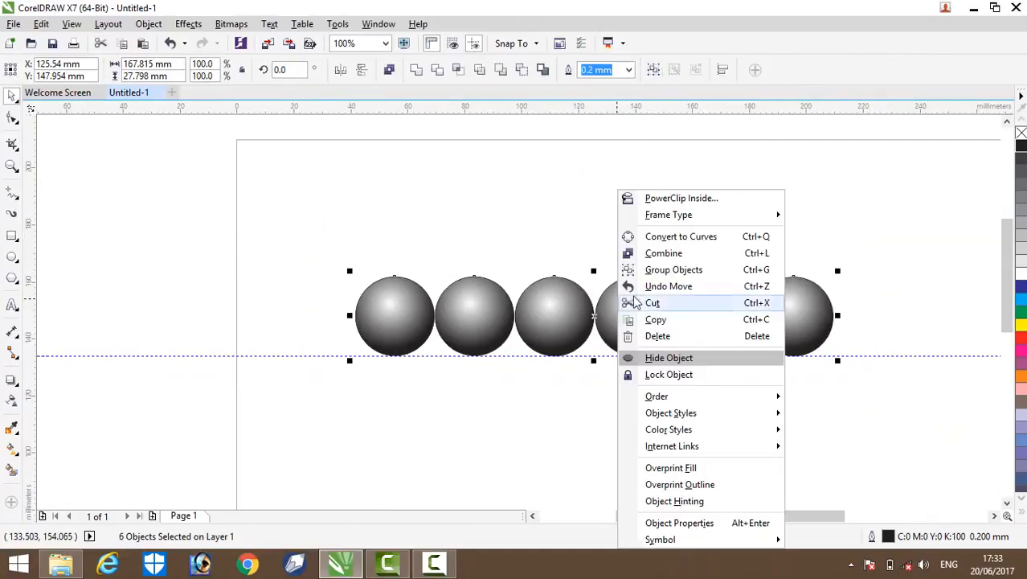
left_click(680, 276)
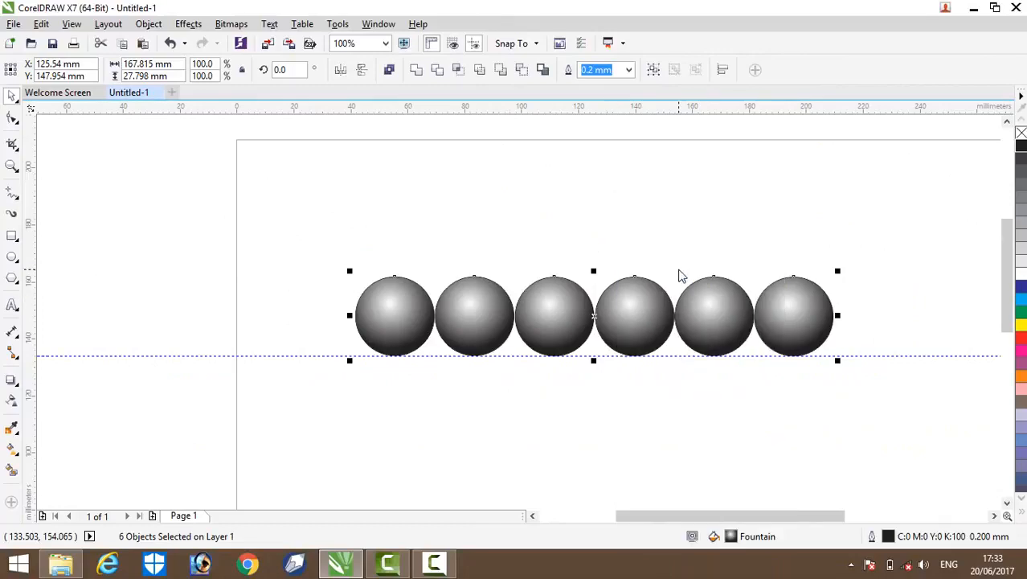
left_click(659, 233)
Move the six-sphere group left past the page edge and place a duplicate of it at its right end
left_click_drag(631, 328, 376, 324)
left_click(563, 213)
left_click(364, 325)
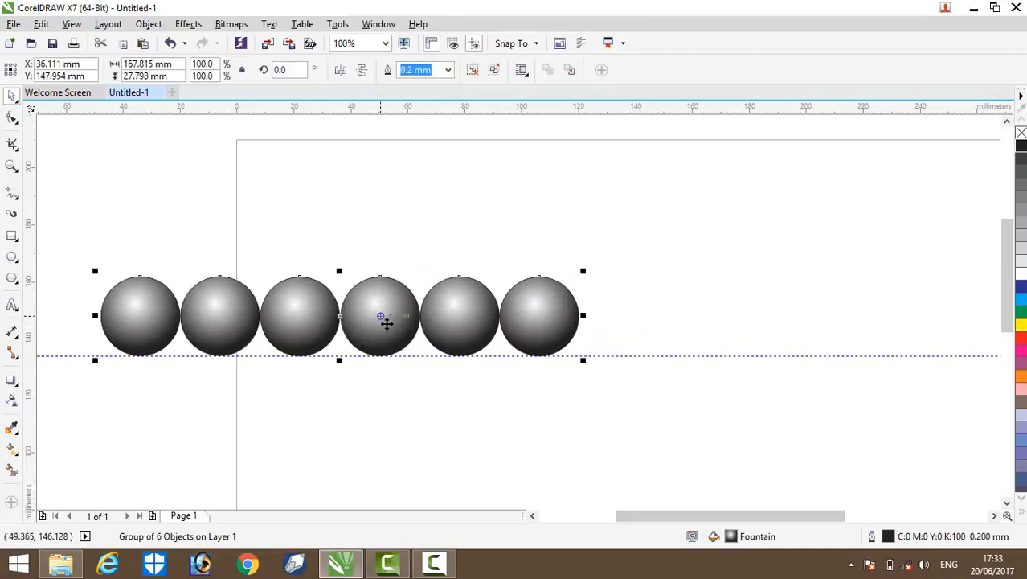
left_click_drag(387, 323, 858, 320)
key("F2")
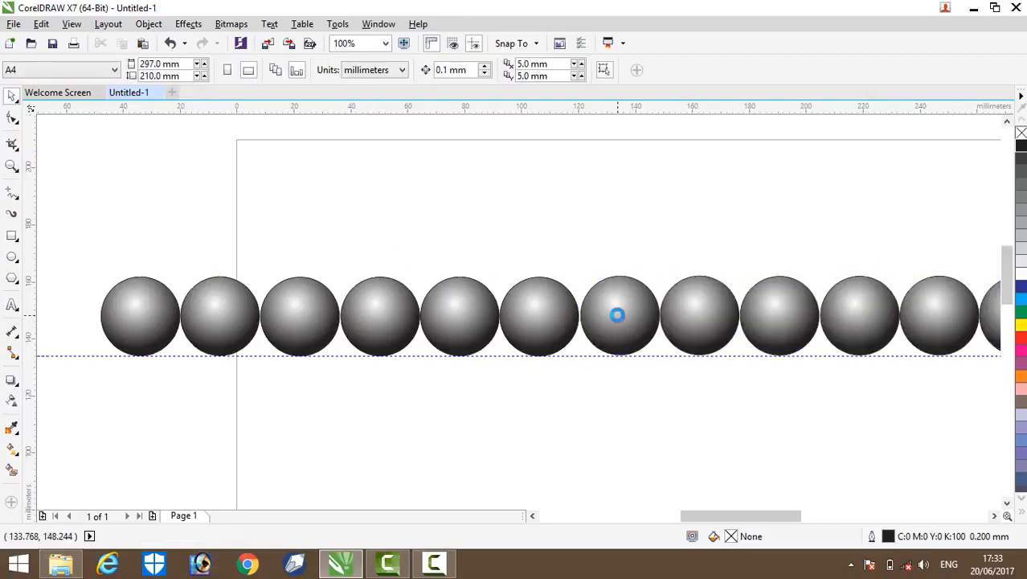
Fine-tune the copied group's position so it lines up with the end of the first group along the guideline
left_click(616, 312)
left_click_drag(551, 321, 552, 315)
left_click(719, 153)
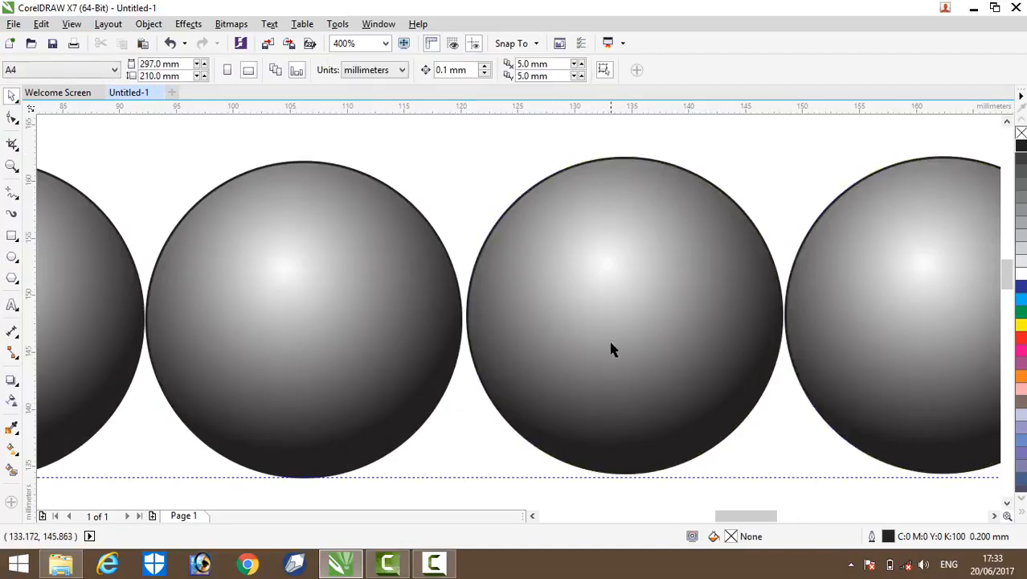
left_click_drag(609, 351, 609, 347)
left_click(734, 172)
scroll(734, 171, "down", 4)
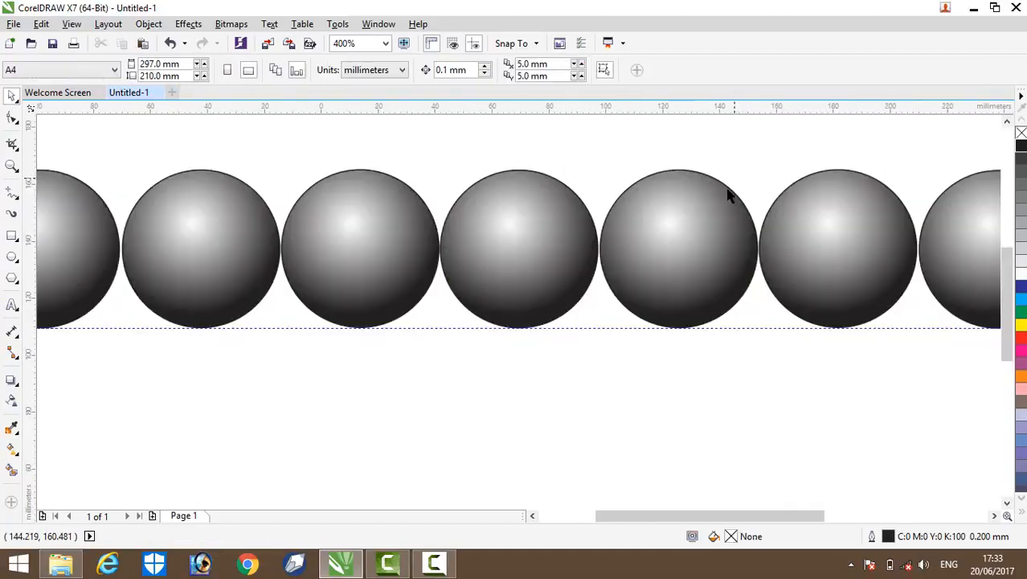
Group the two six-sphere rows together into a single chain
left_click_drag(554, 166, 916, 237)
right_click(718, 191)
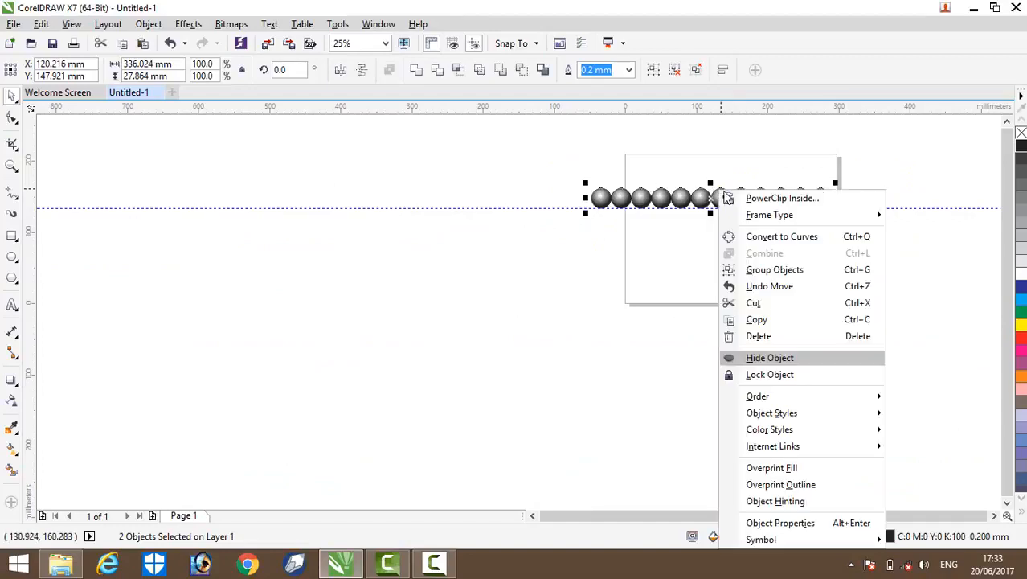
left_click(751, 272)
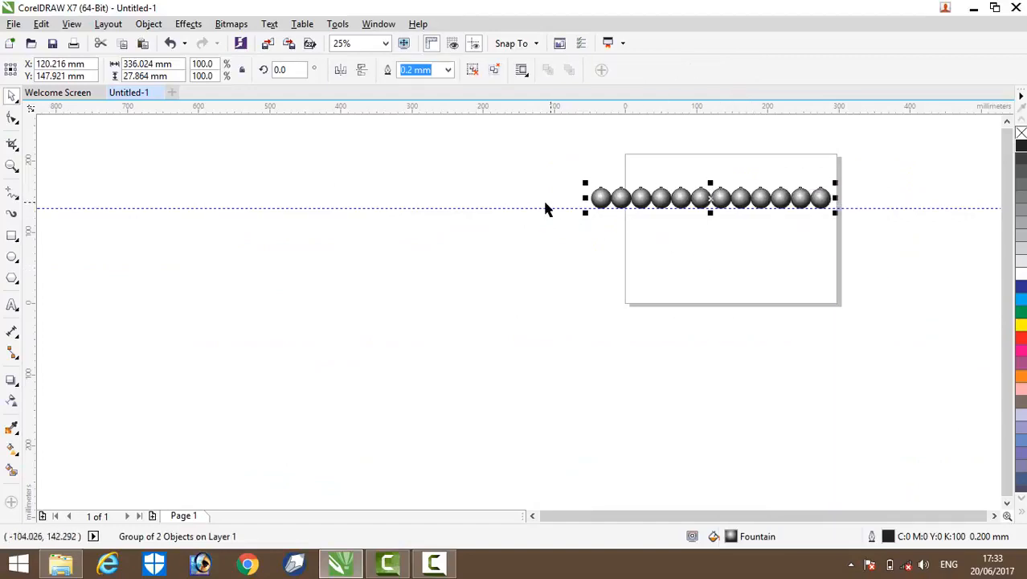
Lower the guideline to about Y 18.5 mm and move the sphere chain off the page to its left side
left_click_drag(550, 209, 572, 290)
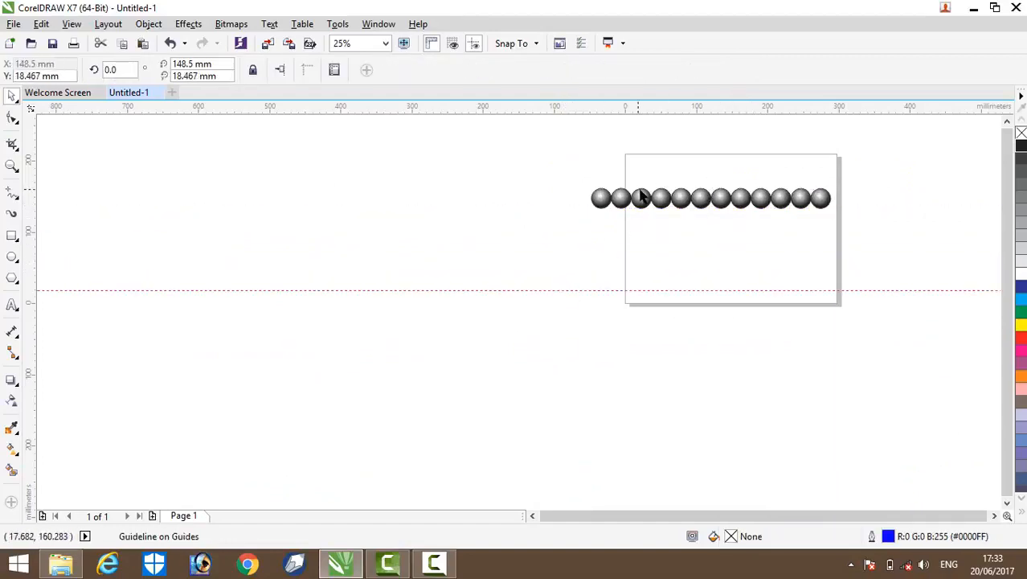
left_click_drag(611, 198, 427, 212)
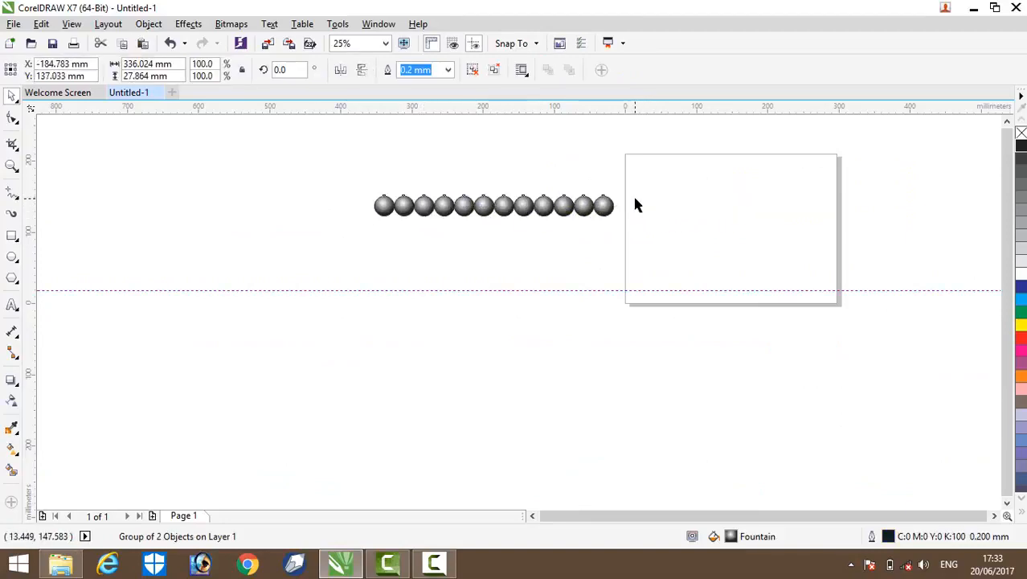
left_click(632, 197)
Duplicate the twelve-sphere chain to its right and adjust the copy so it joins the end of the original chain
left_click(585, 210)
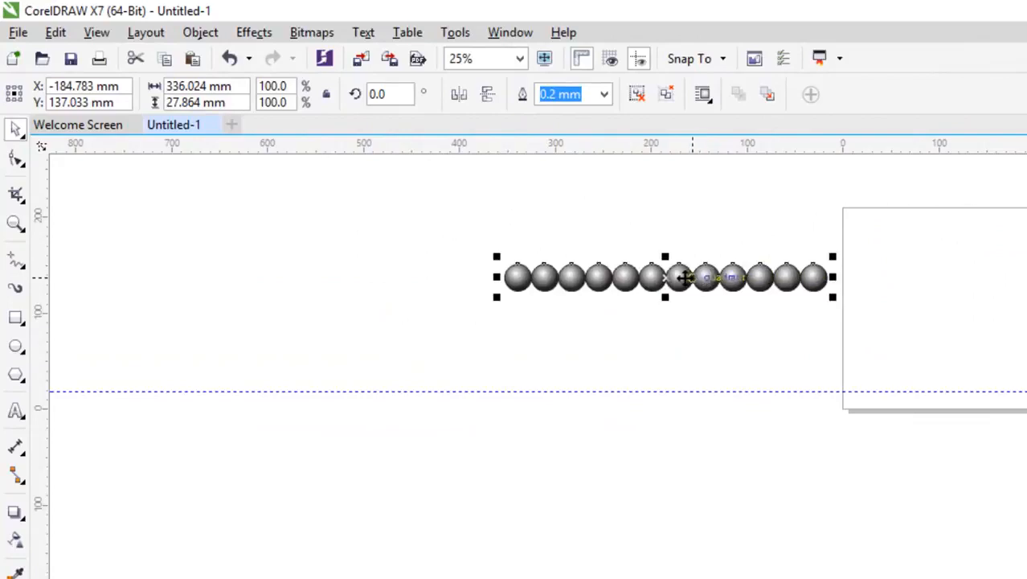
left_click_drag(681, 275, 1002, 273)
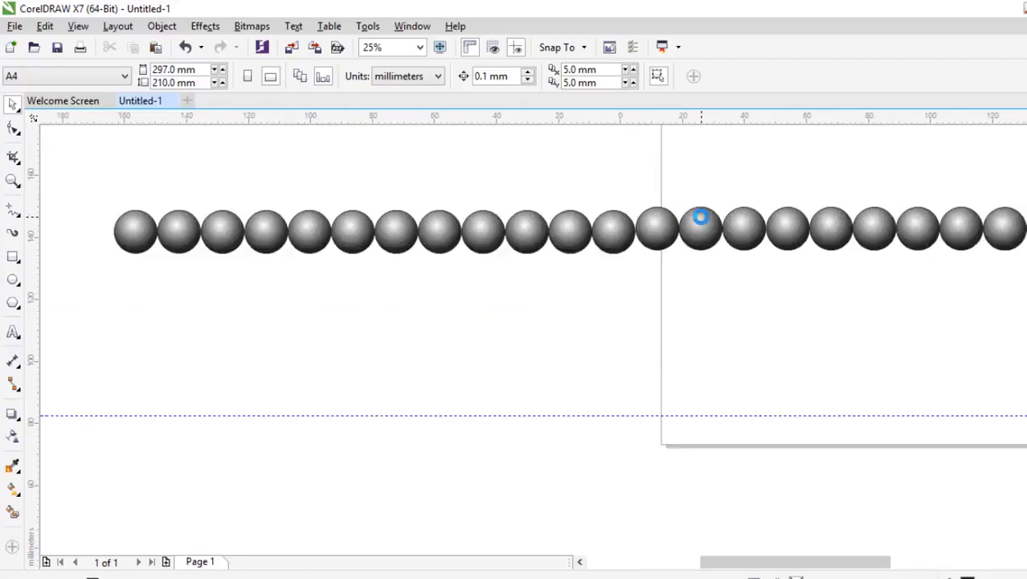
scroll(700, 217, "up", 4)
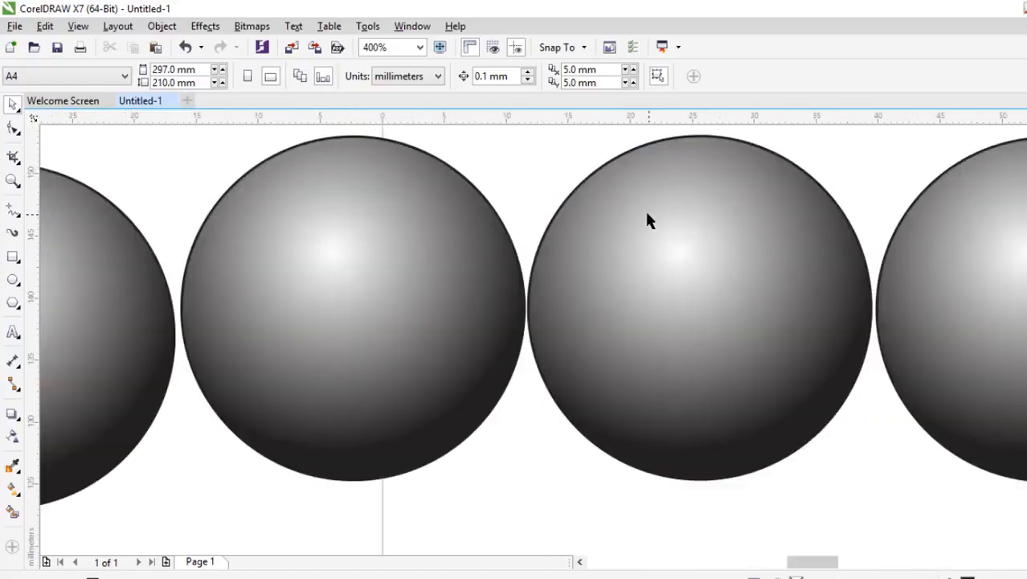
left_click(641, 256)
scroll(643, 257, "down", 2)
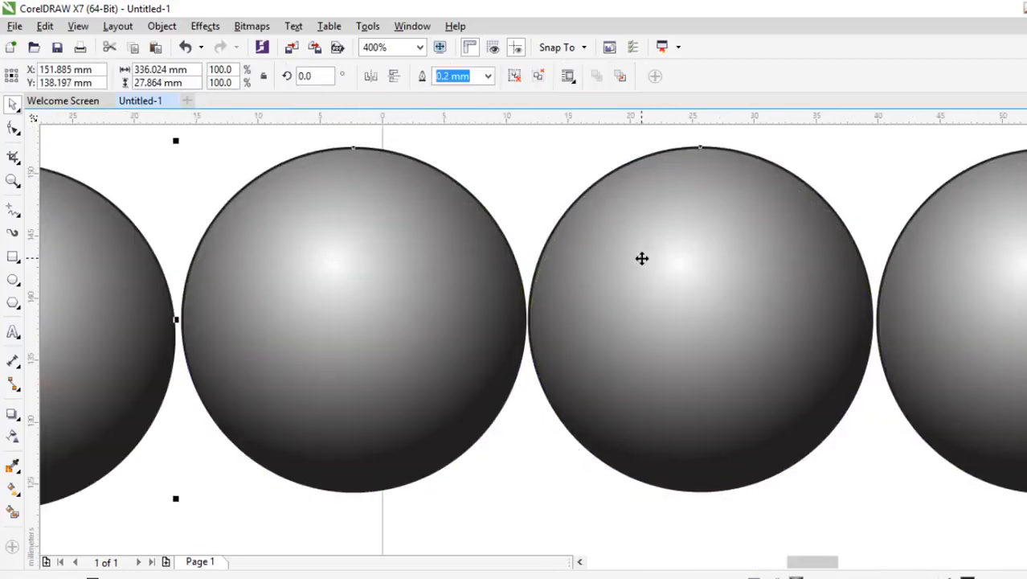
scroll(548, 266, "up", 2)
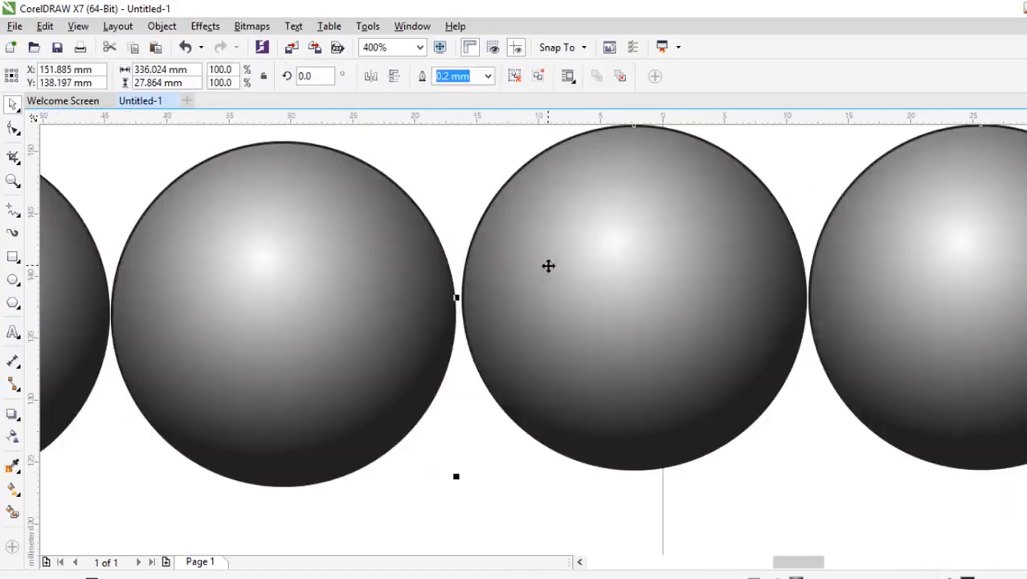
left_click_drag(549, 271, 545, 300)
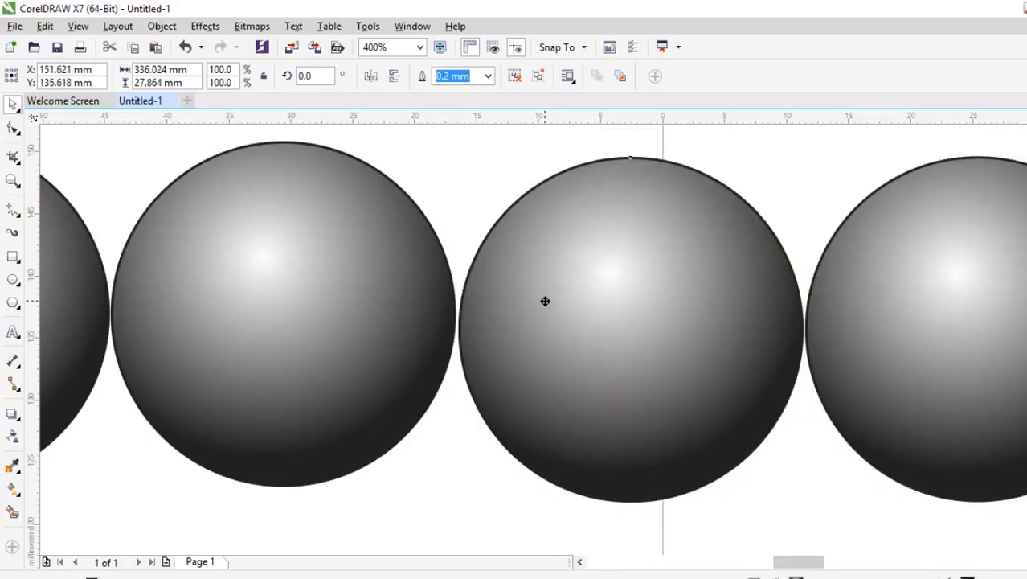
left_click(451, 426)
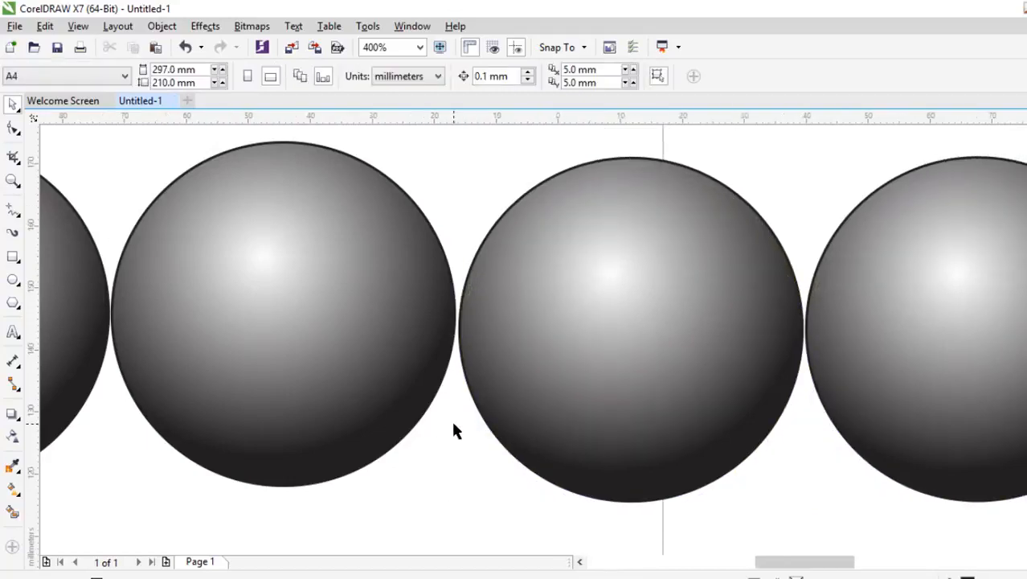
scroll(455, 483, "down", 3)
scroll(507, 360, "down", 2)
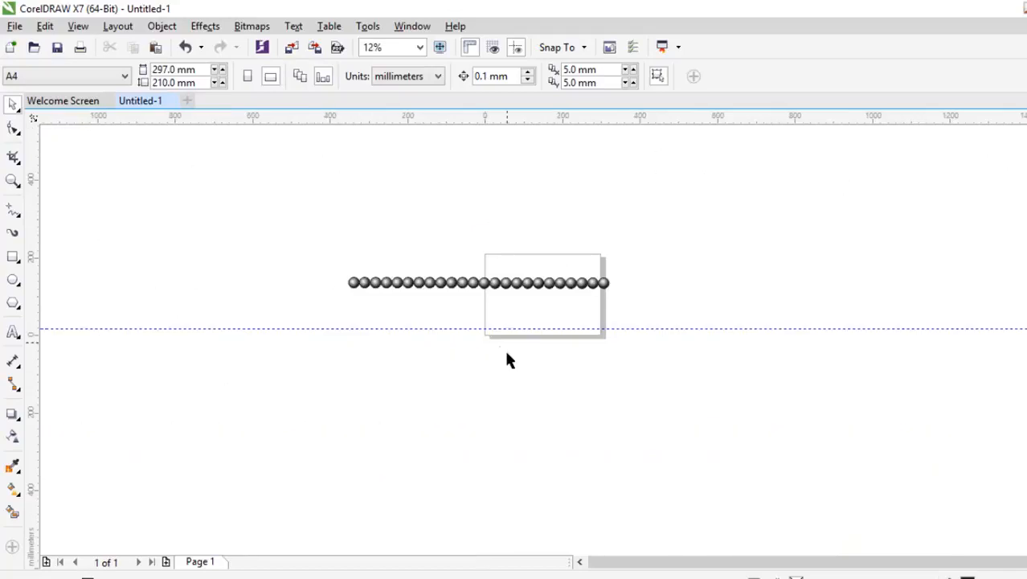
scroll(491, 330, "up", 2)
scroll(480, 285, "down", 1)
scroll(458, 189, "up", 1)
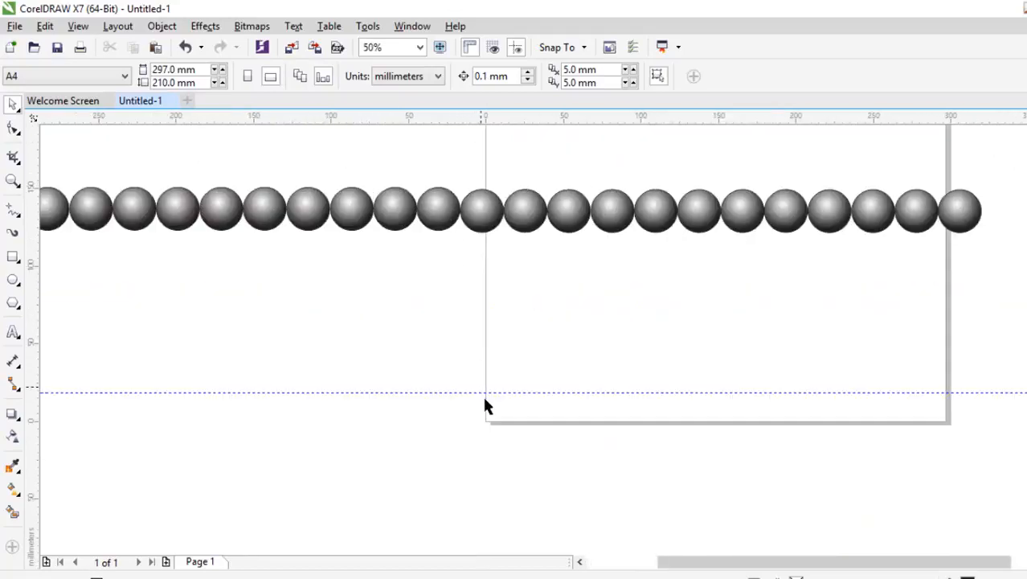
Raise the guideline to the underside of the sphere chains and nudge the right chain up to line up with the left one
left_click_drag(484, 393, 483, 231)
left_click(485, 186)
scroll(493, 165, "up", 2)
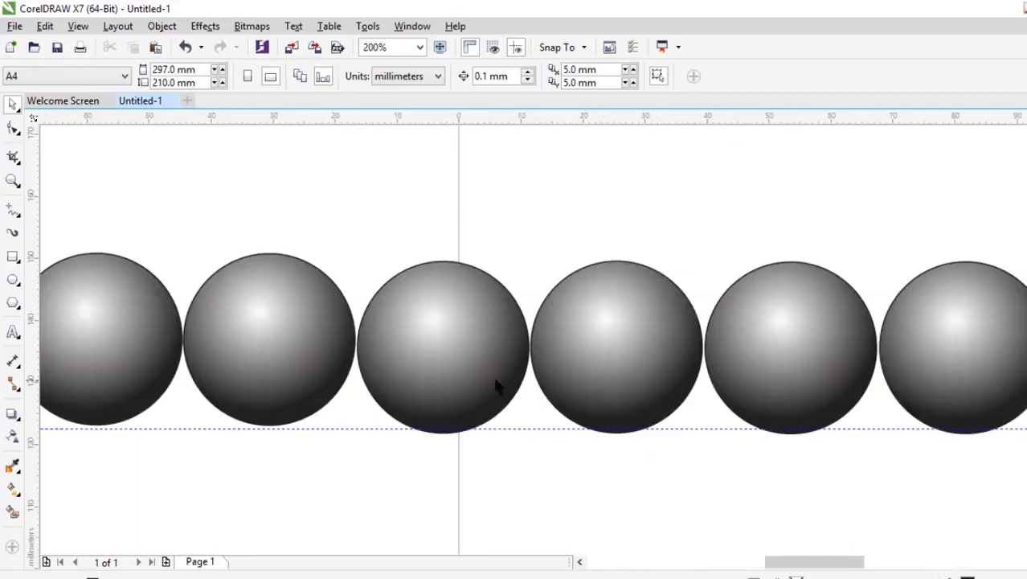
left_click_drag(457, 365, 458, 367)
scroll(376, 335, "up", 2)
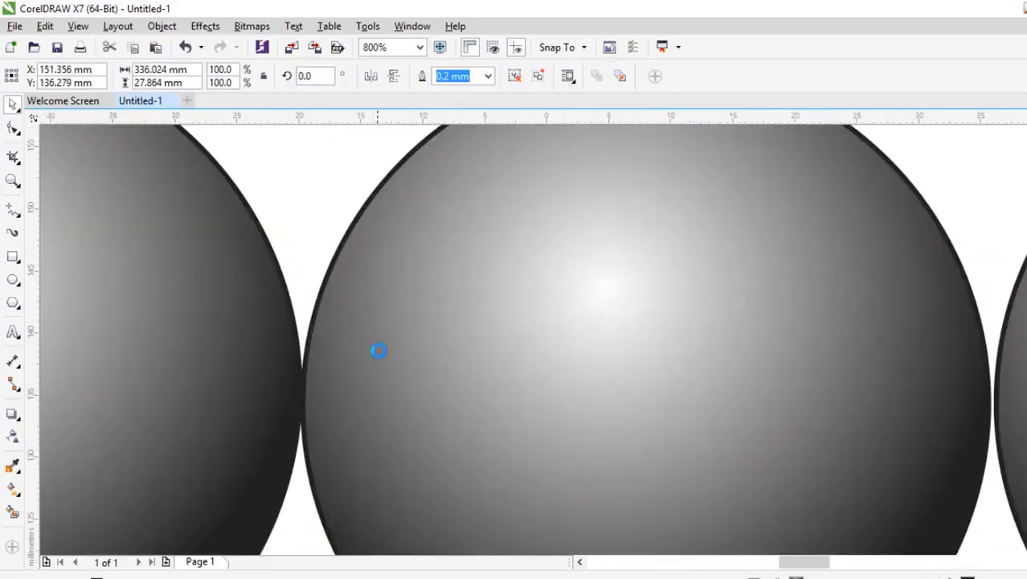
scroll(378, 348, "down", 1)
left_click_drag(397, 477, 400, 475)
left_click(650, 211)
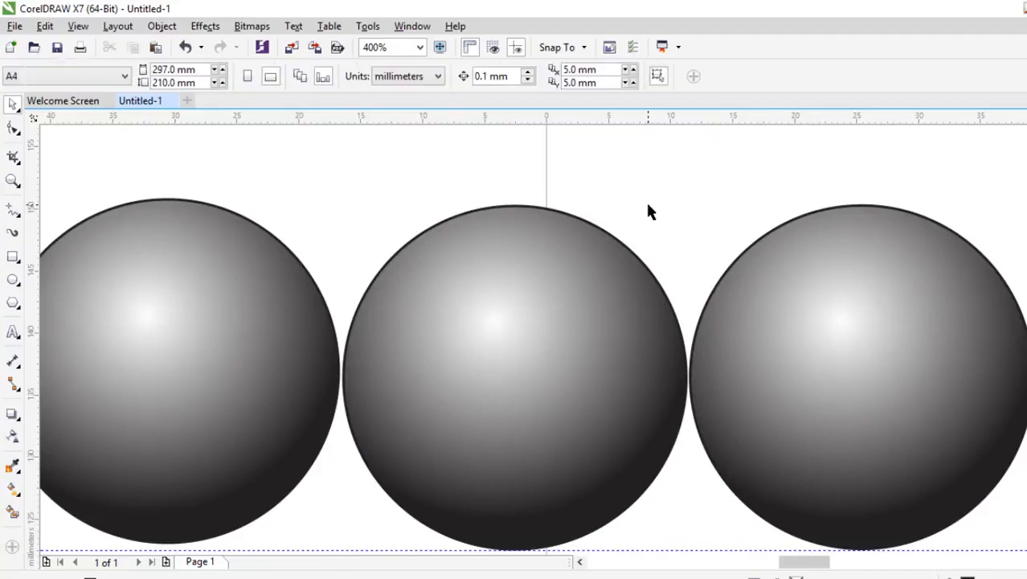
scroll(648, 211, "down", 3)
scroll(648, 211, "down", 1)
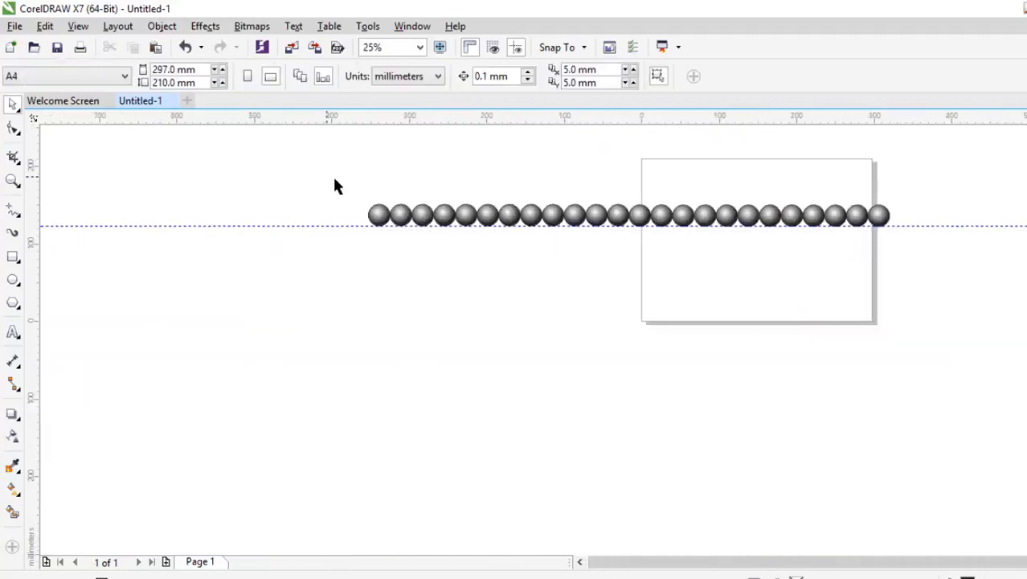
Select both sphere chains and group them into one long row
left_click_drag(335, 183, 916, 251)
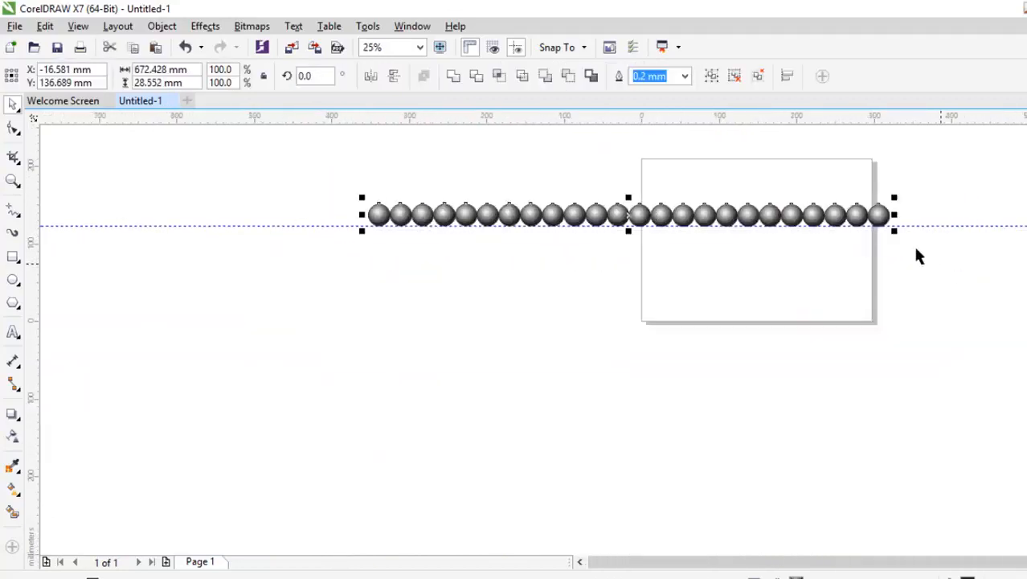
right_click(770, 216)
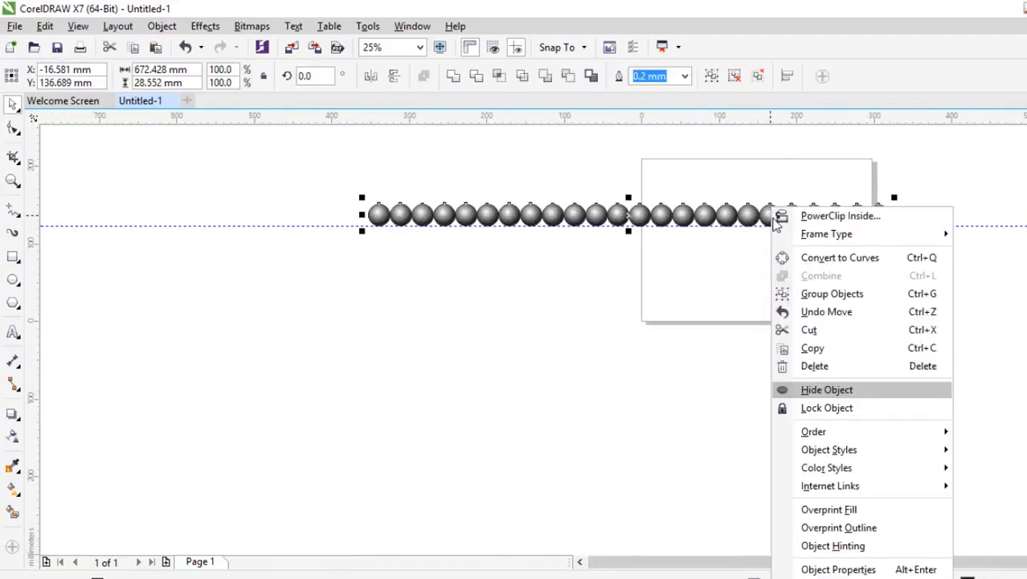
left_click(812, 295)
left_click(338, 235)
Remove the guideline and move the grouped row left so it is centred at about X -230 mm, Y 127 mm
left_click_drag(340, 219, 370, 117)
left_click_drag(498, 235, 333, 243)
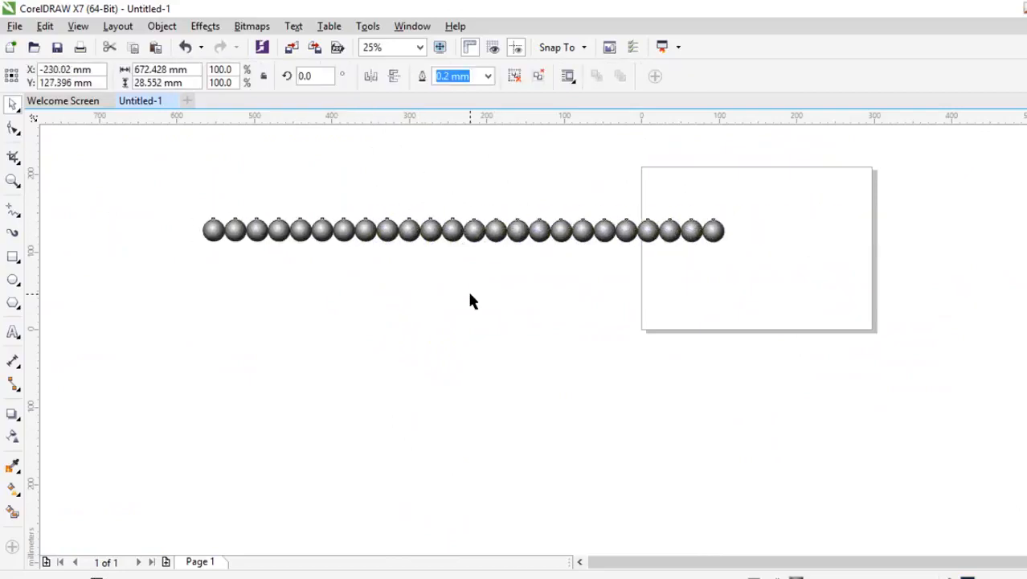
left_click(473, 299)
Duplicate the sphere row directly below the original, shifted slightly to the right for a staggered layout
left_click(531, 233)
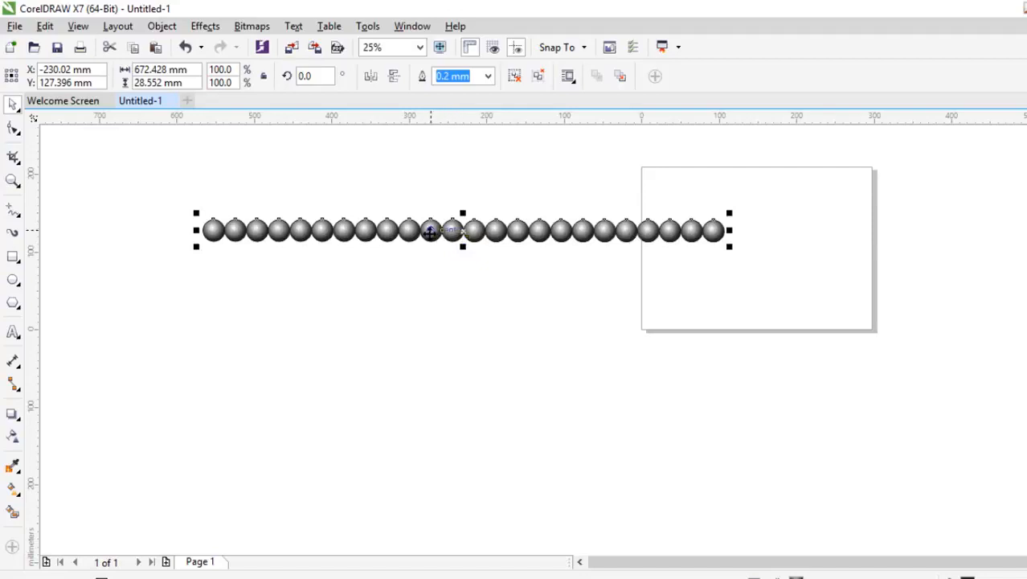
left_click_drag(430, 232, 443, 250)
left_click(408, 147)
Fine-tune the lower row so its spheres nest in the gaps above, centred at about X -215.8 mm, Y 102.7 mm
scroll(273, 255, "up", 3)
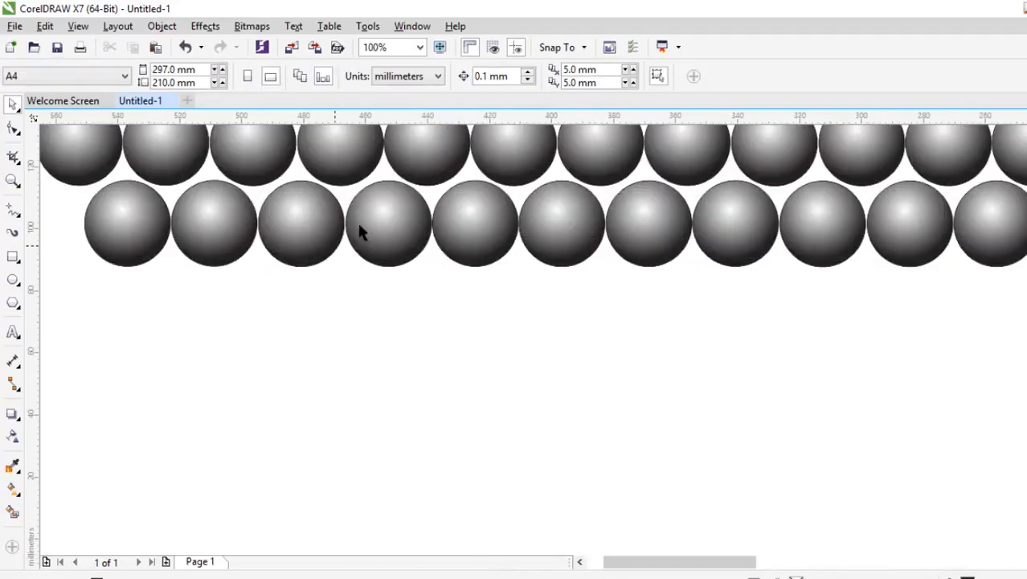
scroll(154, 204, "up", 1)
scroll(145, 202, "down", 1)
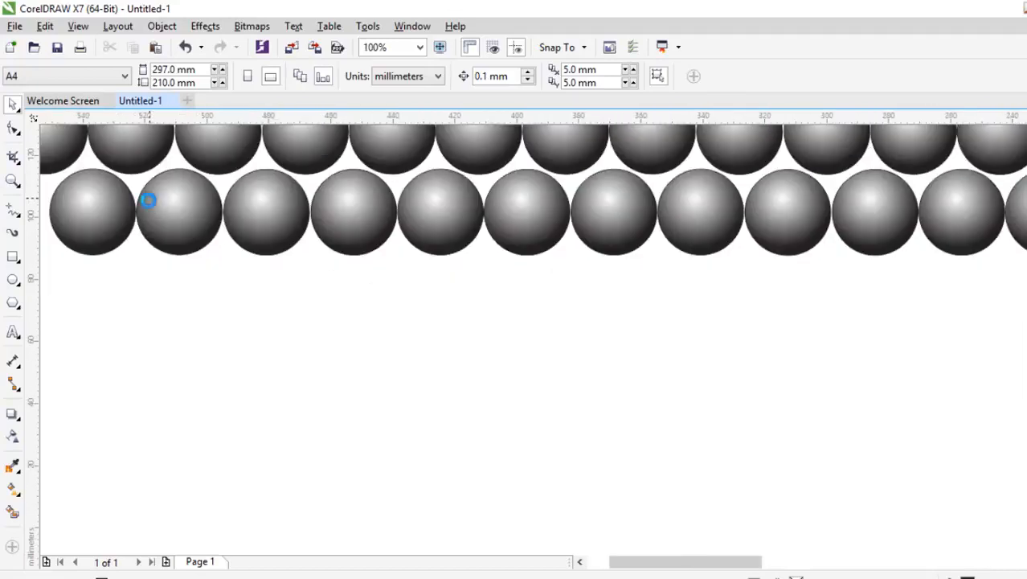
scroll(101, 183, "down", 2)
scroll(108, 174, "up", 2)
scroll(205, 197, "up", 1)
scroll(206, 199, "down", 1)
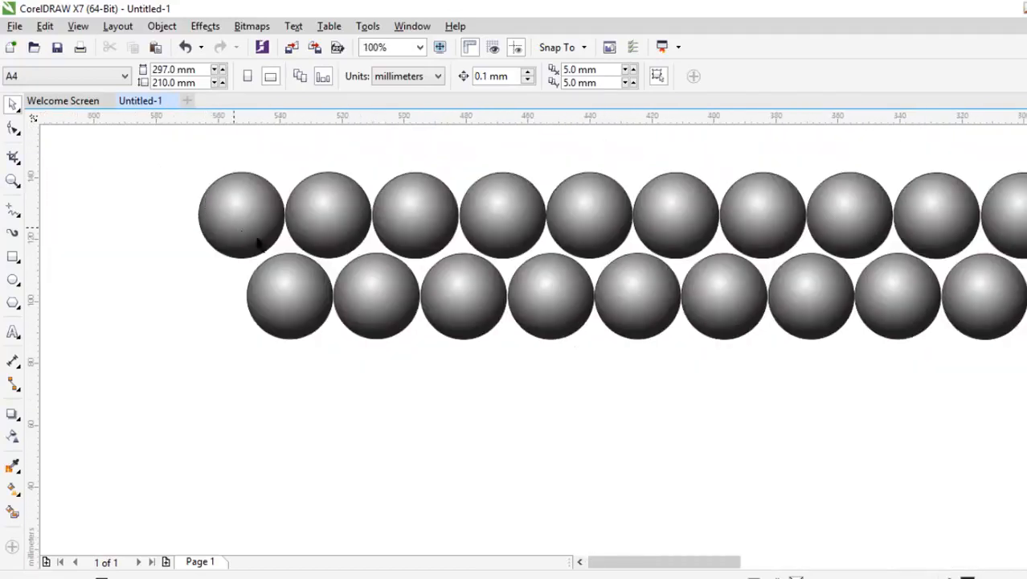
left_click(276, 284)
left_click_drag(277, 284, 275, 286)
left_click(303, 338)
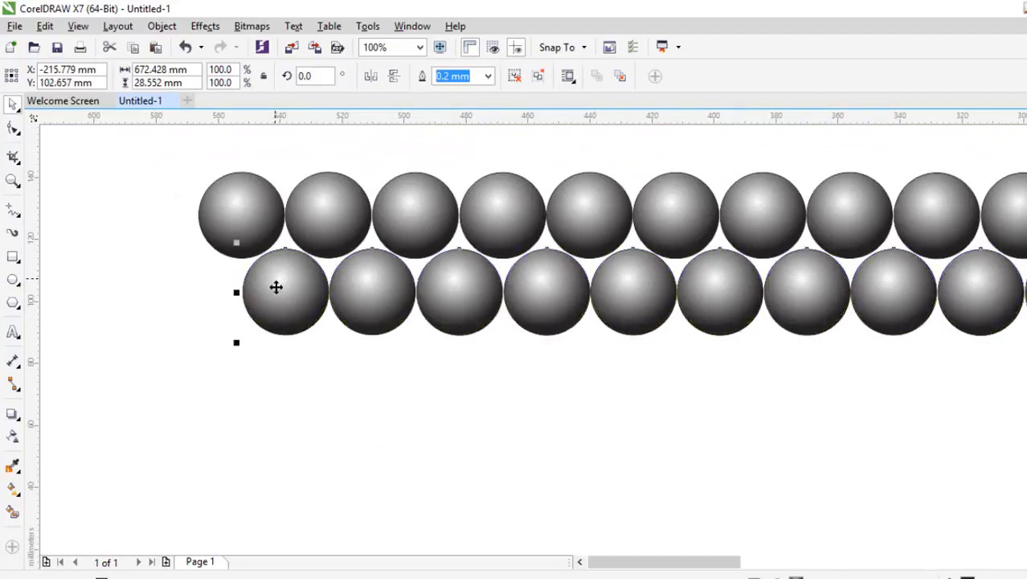
left_click(286, 356)
Add staggered copies of the row below until there are six, the last centred at about X -158.7 mm, Y 2.6 mm
left_click(349, 301)
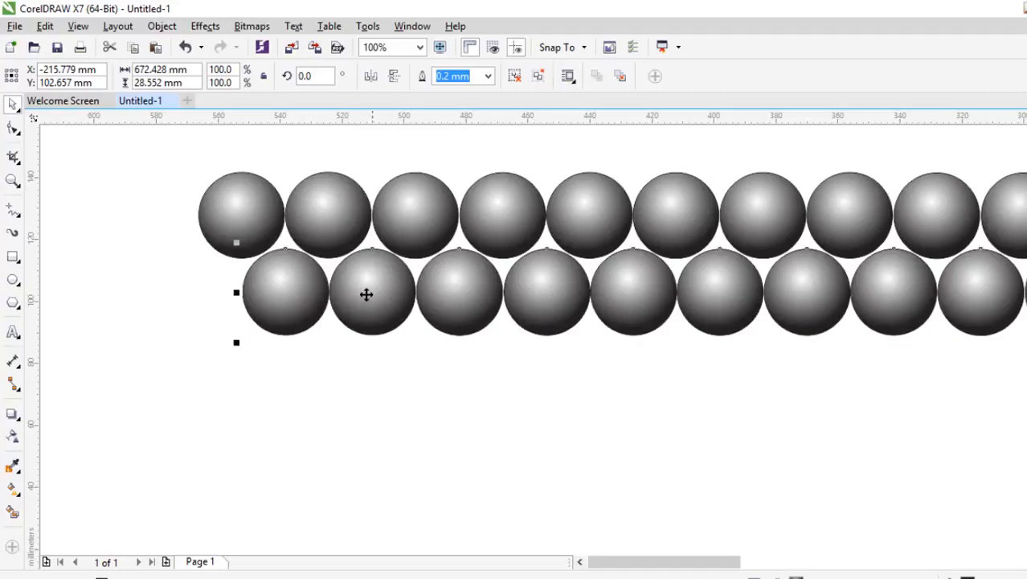
left_click_drag(366, 293, 416, 370)
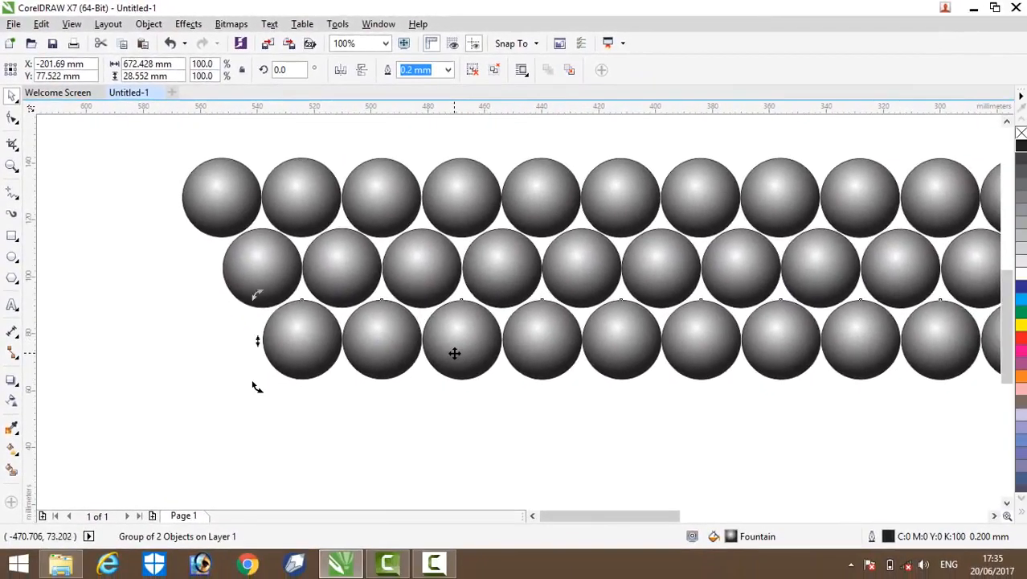
left_click_drag(455, 353, 523, 466)
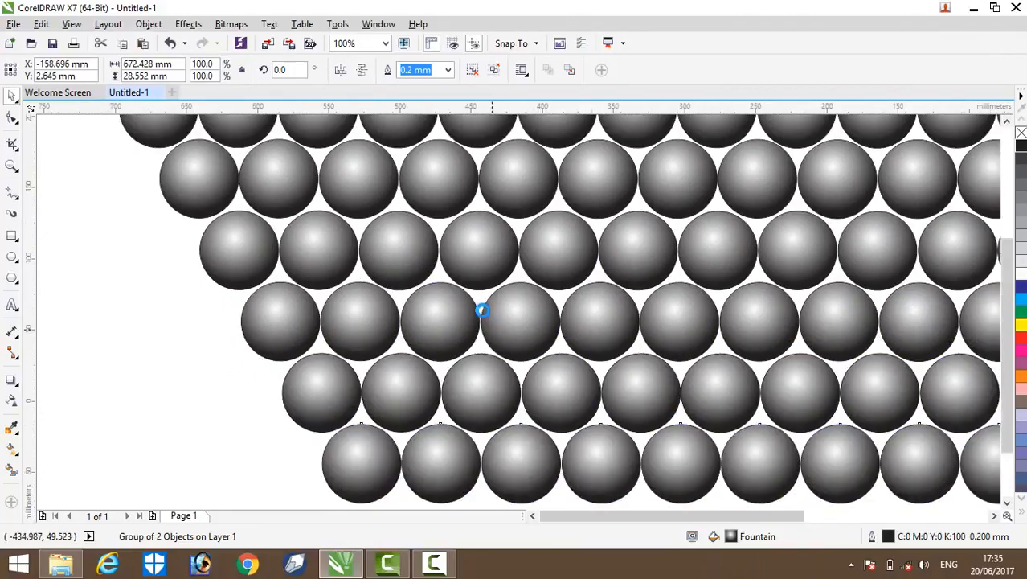
Select all six staggered sphere rows and group them into one block
scroll(474, 294, "down", 2)
scroll(938, 342, "up", 1)
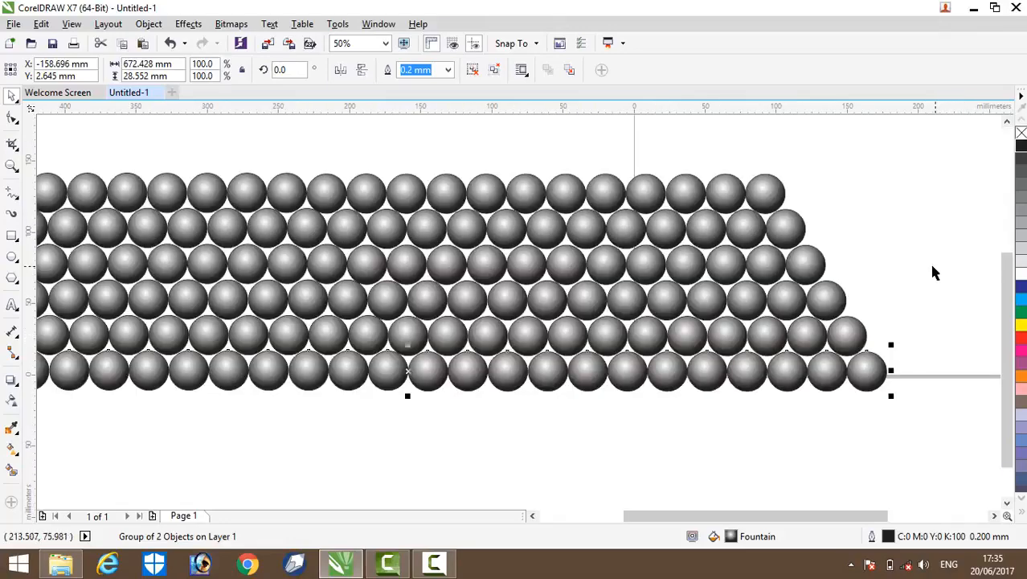
scroll(868, 271, "down", 1)
key("Escape")
left_click_drag(309, 165, 949, 394)
right_click(603, 276)
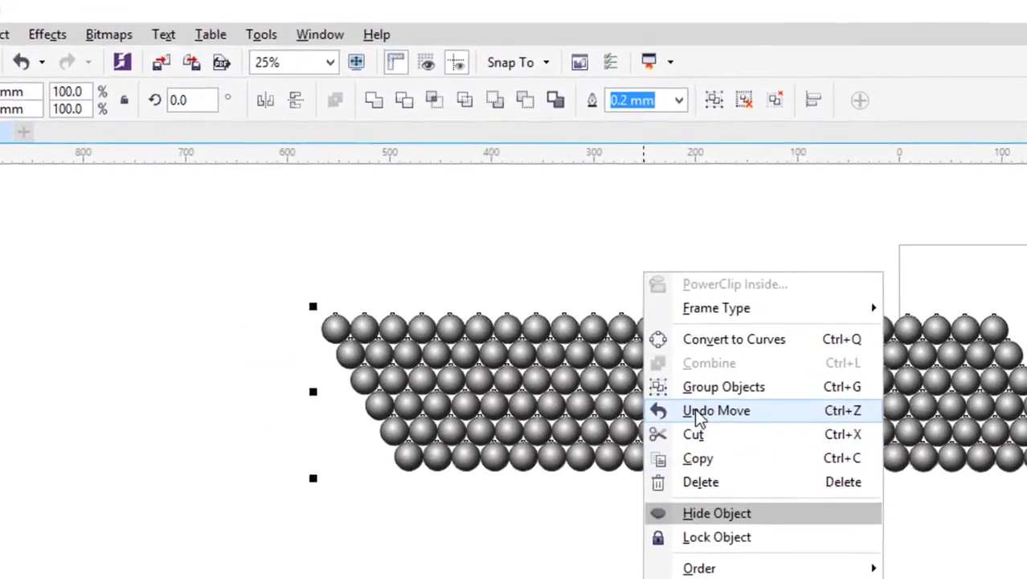
left_click(645, 268)
Move the six-row block left, well clear of the page, and scale it proportionally to 87.2%
left_click(776, 488)
left_click_drag(779, 436, 458, 424)
left_click_drag(778, 300, 678, 320)
Copy and paste the six-row block, placing the copy directly below the original so the staggered pattern continues
right_click(406, 393)
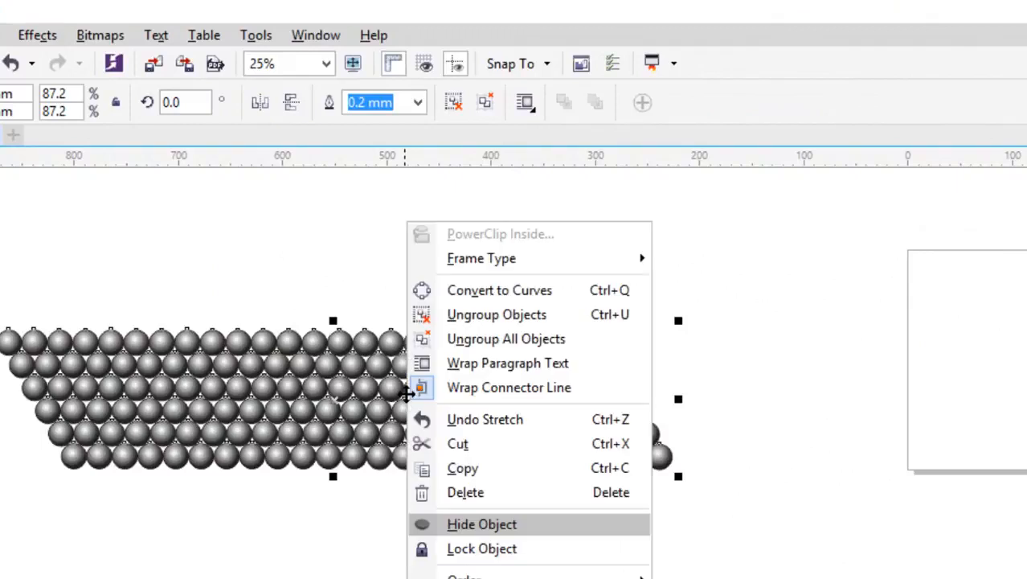
left_click(438, 470)
left_click(386, 521)
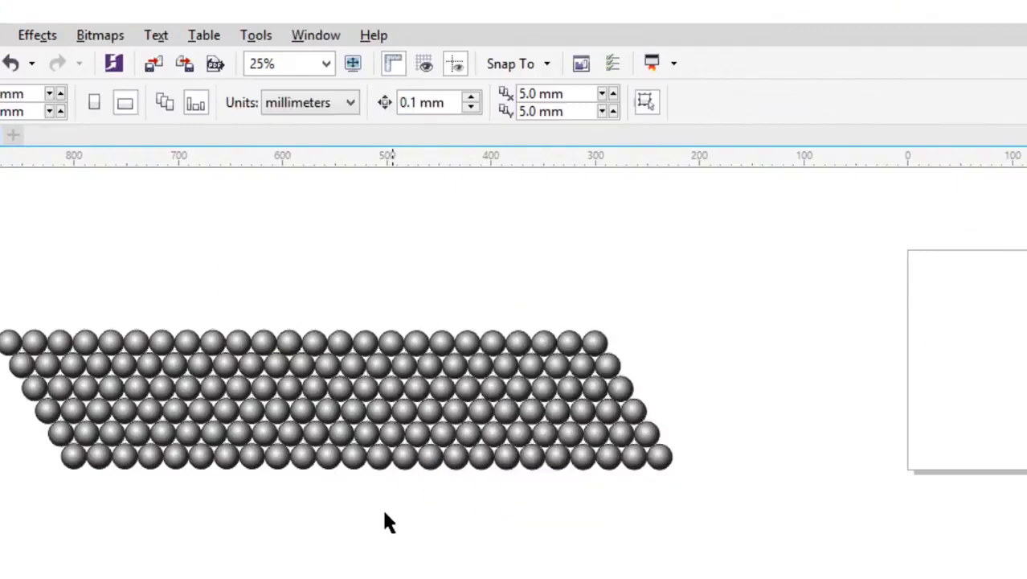
key("ctrl+v")
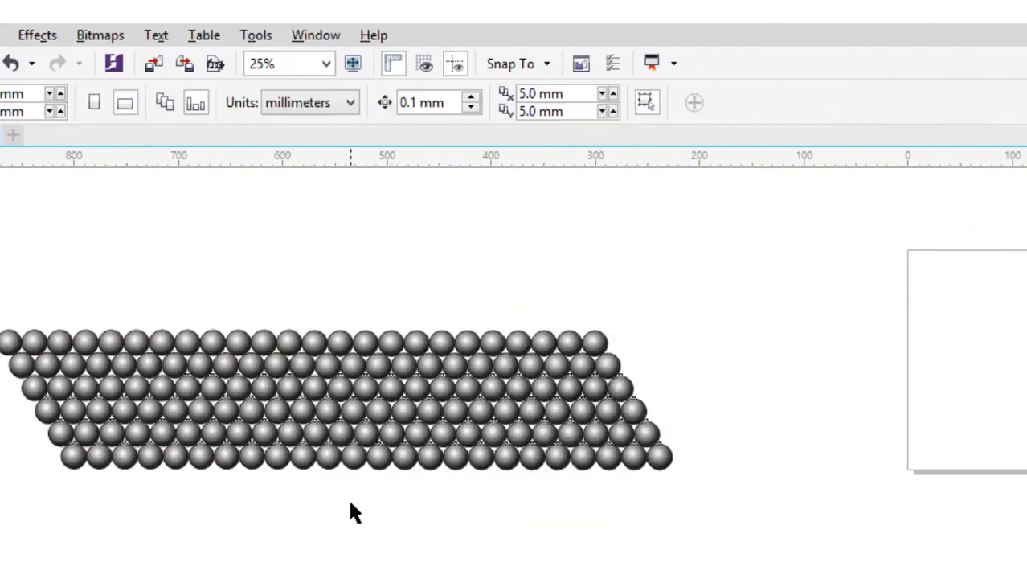
left_click_drag(320, 428, 412, 540)
key("Escape")
Examine the join between the two six-row blocks at several zoom levels
scroll(218, 425, "up", 1)
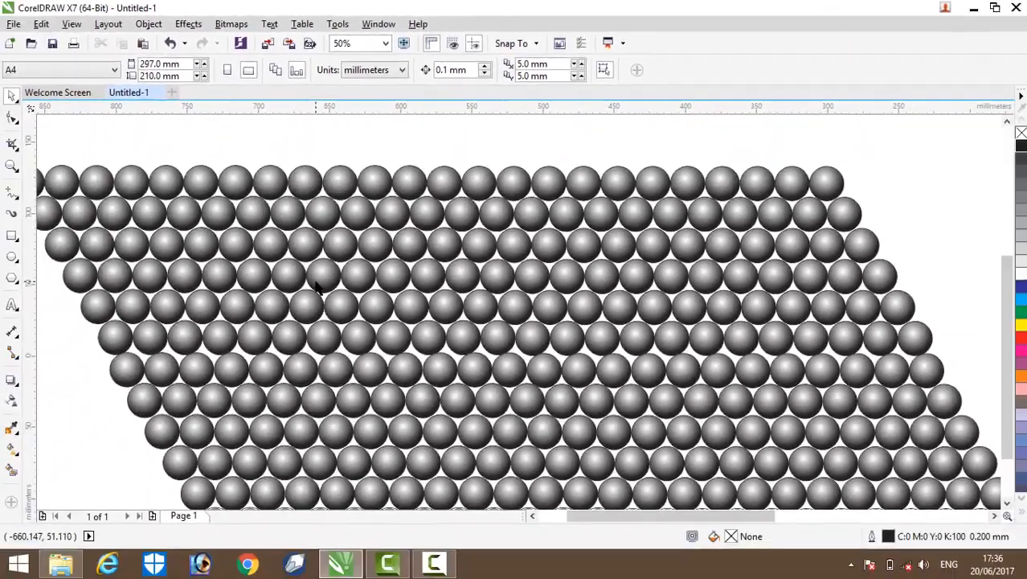
scroll(274, 369, "down", 1)
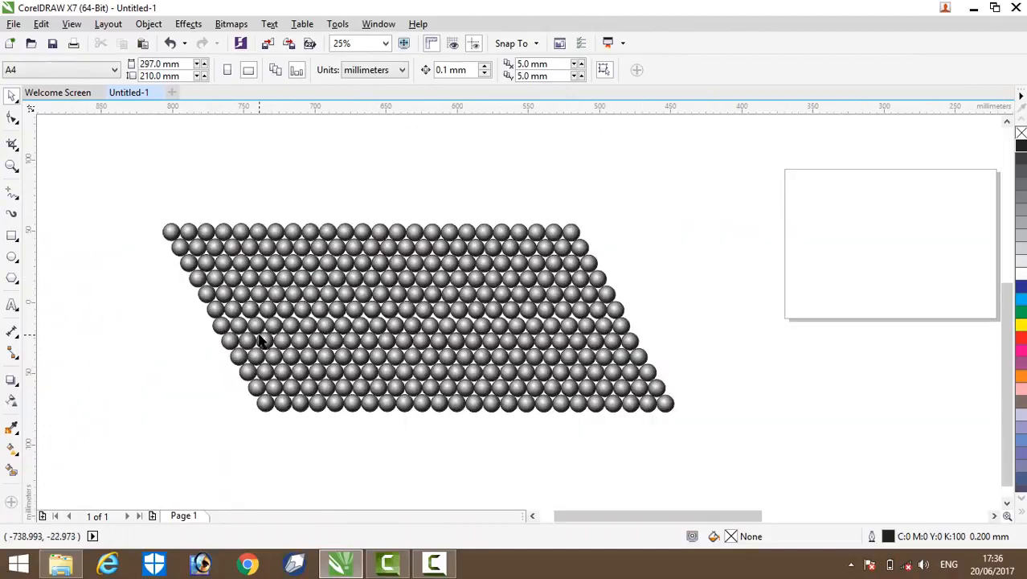
scroll(226, 313, "up", 1)
scroll(221, 273, "down", 1)
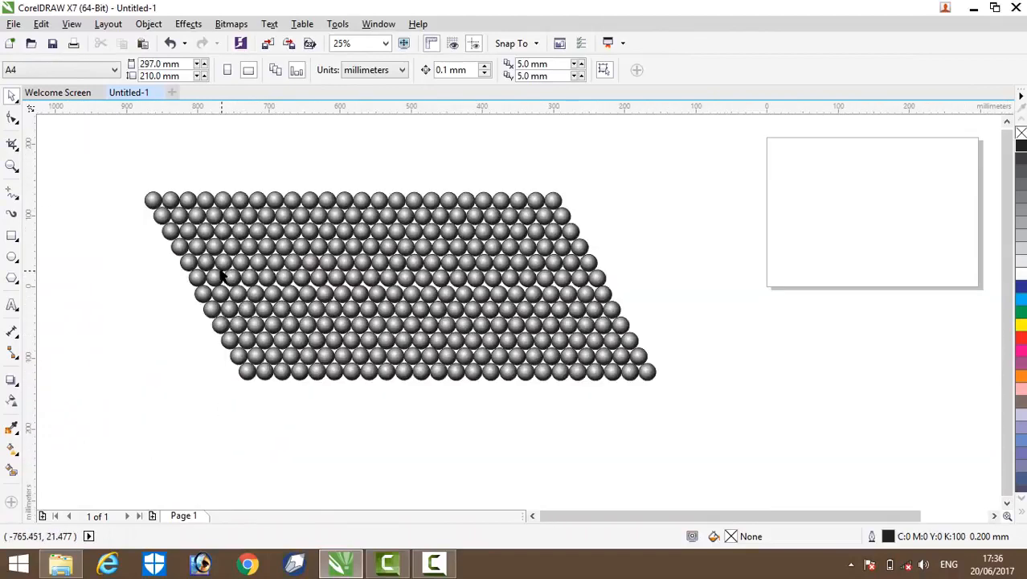
scroll(209, 277, "down", 2)
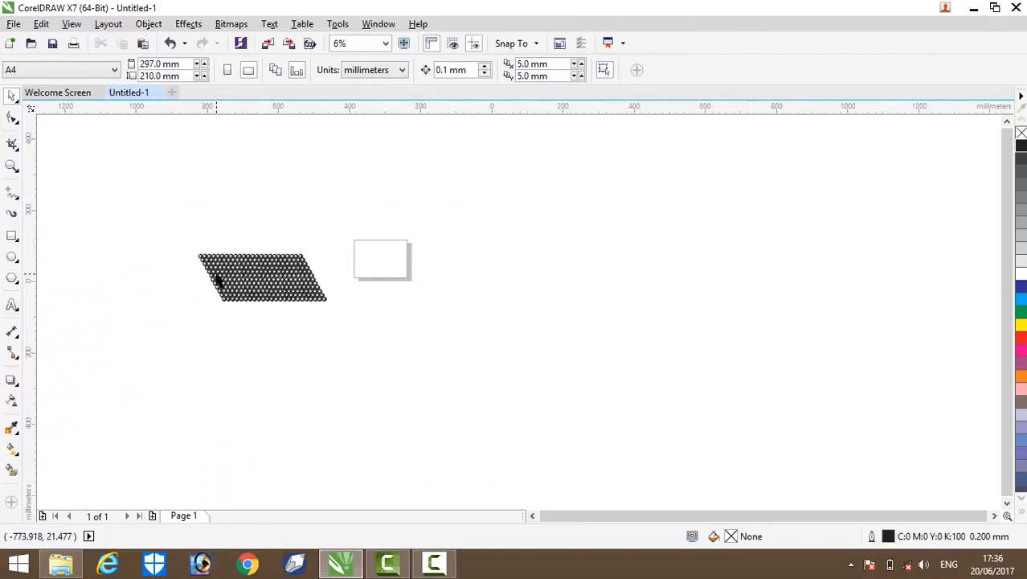
scroll(214, 279, "up", 1)
scroll(217, 278, "up", 2)
scroll(218, 277, "down", 1)
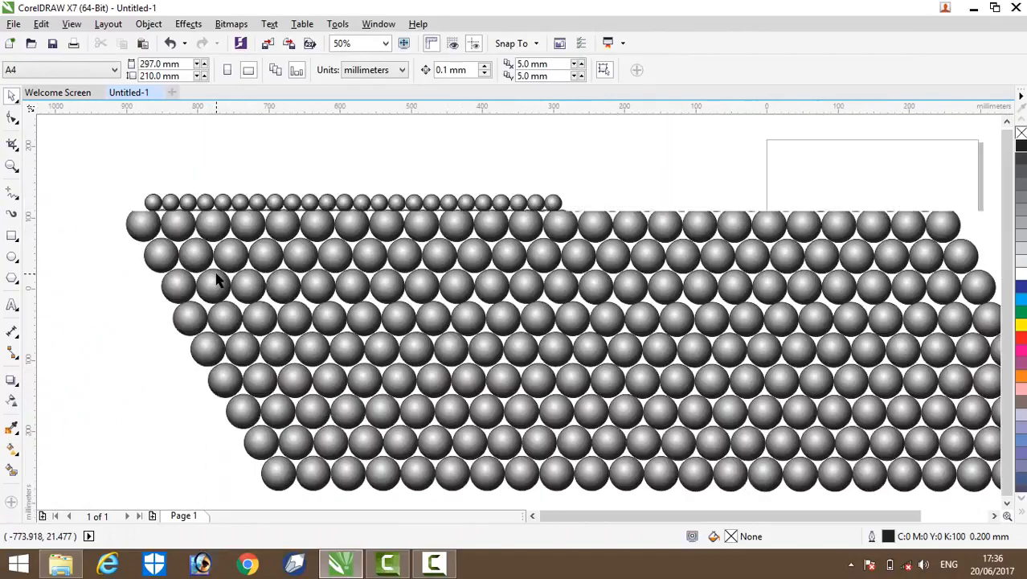
Duplicate the lower six-row block directly beneath itself to extend the pattern to eighteen rows
left_click(287, 330)
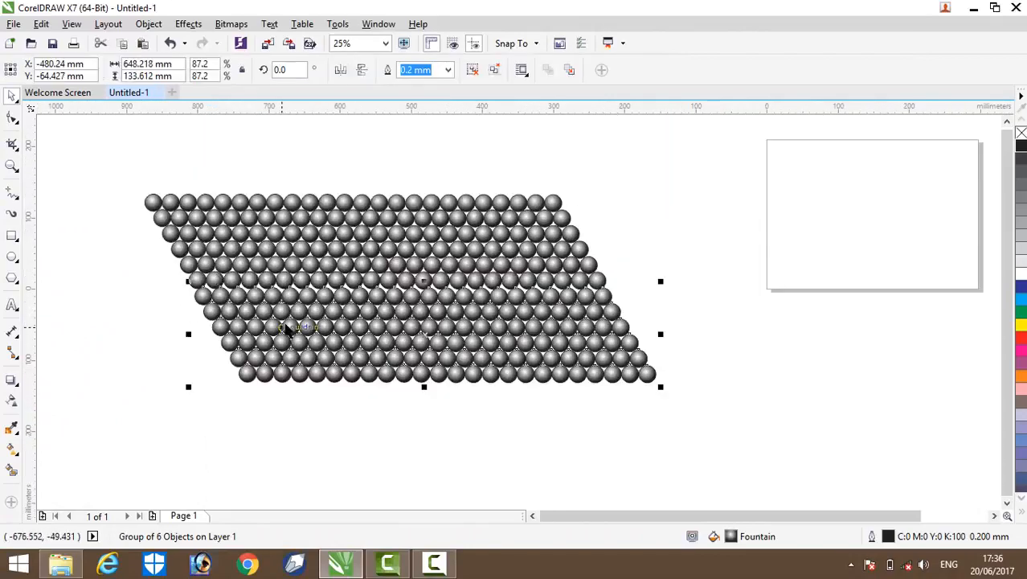
left_click_drag(286, 330, 334, 419)
left_click(158, 404)
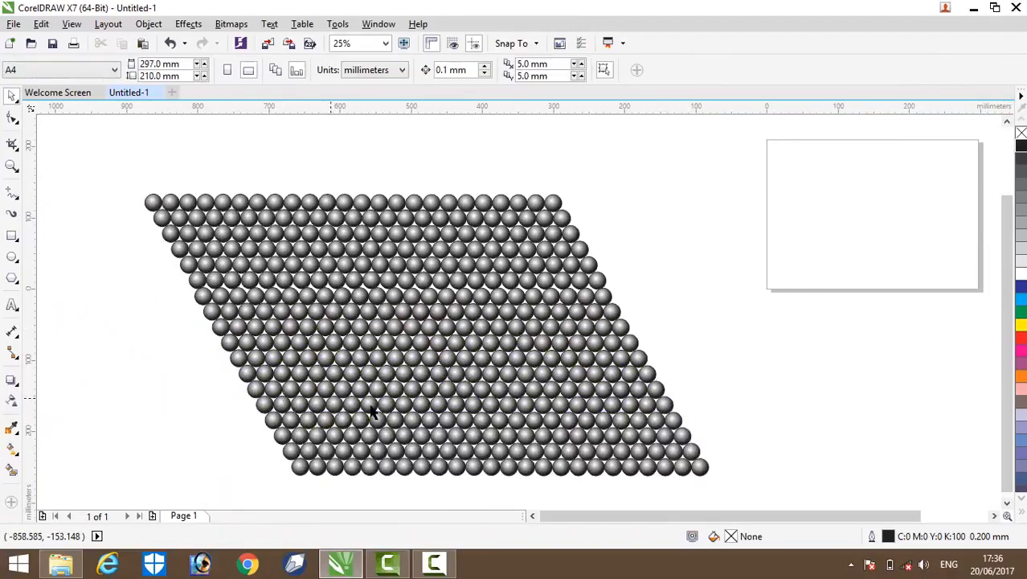
Move the complete eighteen-row sphere block to the right so that it lies over the page
scroll(371, 408, "up", 2)
scroll(374, 408, "down", 2)
scroll(376, 406, "down", 1)
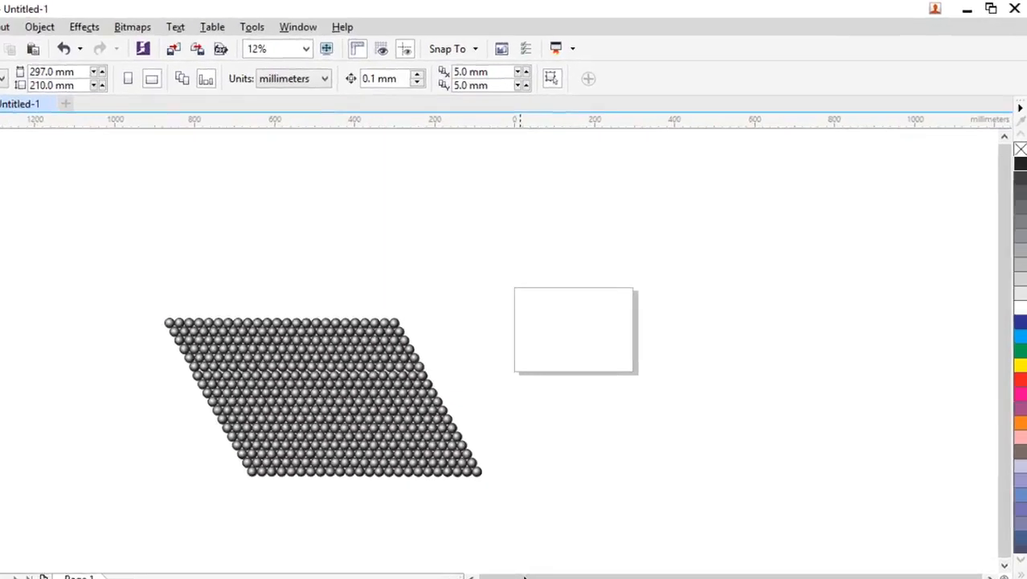
left_click(376, 406)
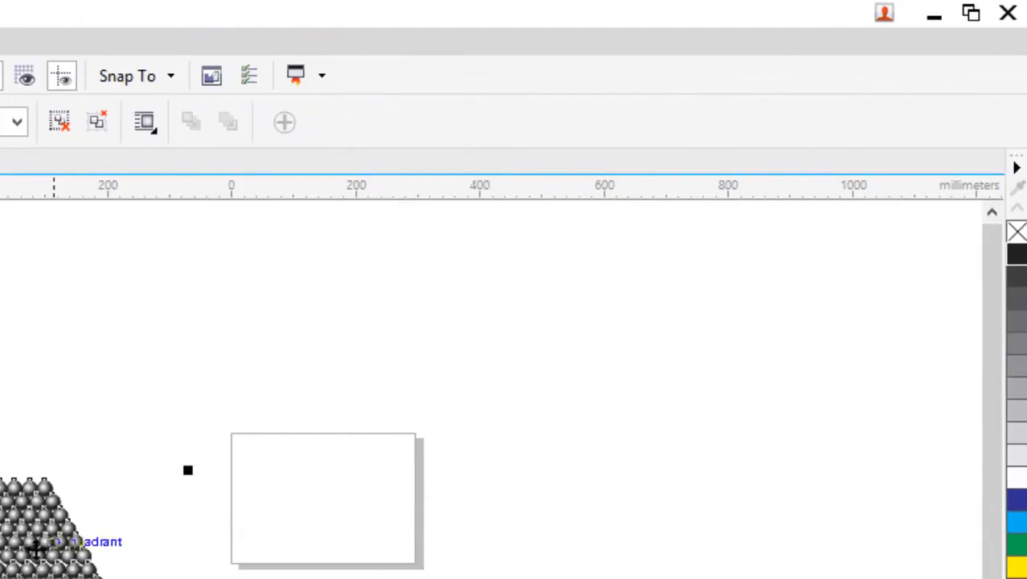
left_click_drag(194, 476, 297, 463)
left_click(662, 557)
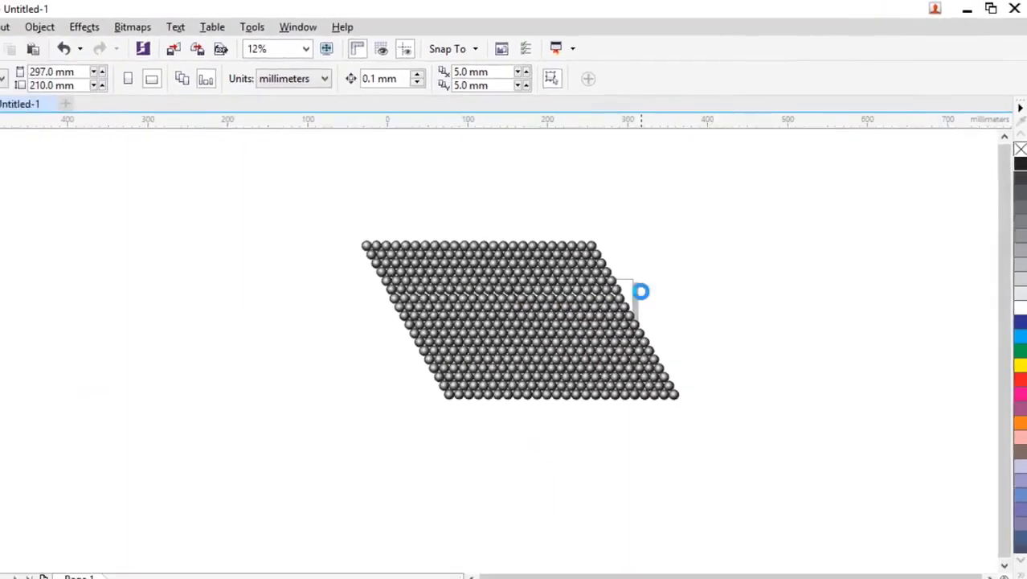
Draw a near-circular ellipse about 244 by 246 mm, overlapping the left edge of the sphere block
scroll(441, 477, "up", 1)
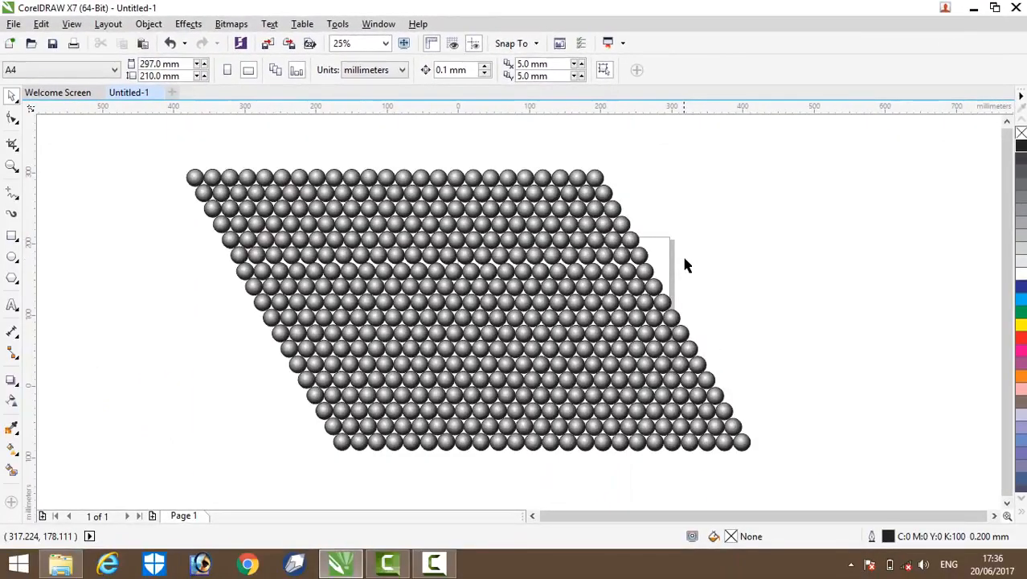
scroll(672, 254, "up", 1)
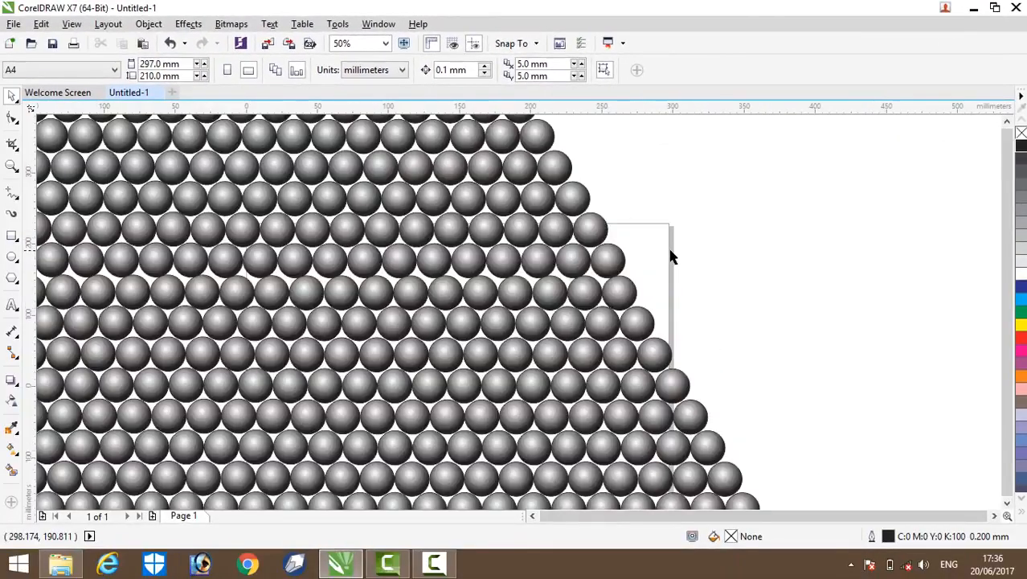
scroll(672, 254, "down", 1)
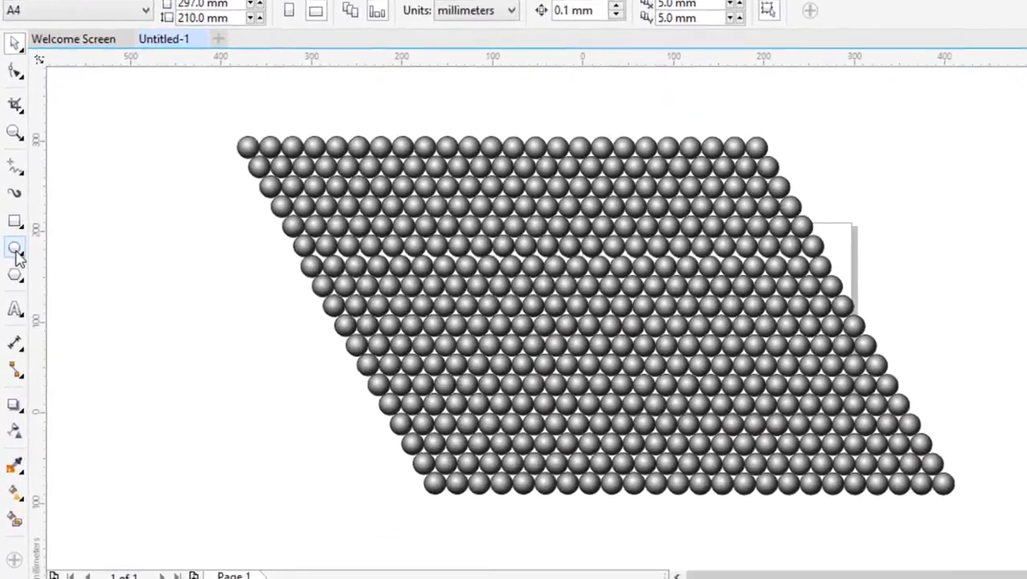
left_click(13, 255)
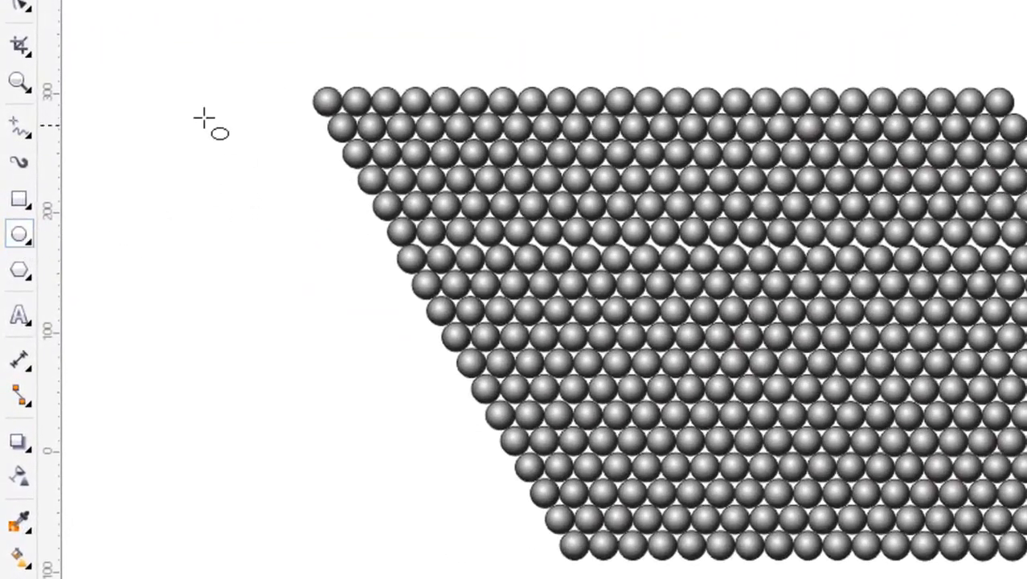
mouse_move(117, 120)
left_mouse_down()
mouse_move(241, 312)
mouse_move(333, 397)
mouse_move(345, 426)
mouse_move(406, 418)
left_mouse_up()
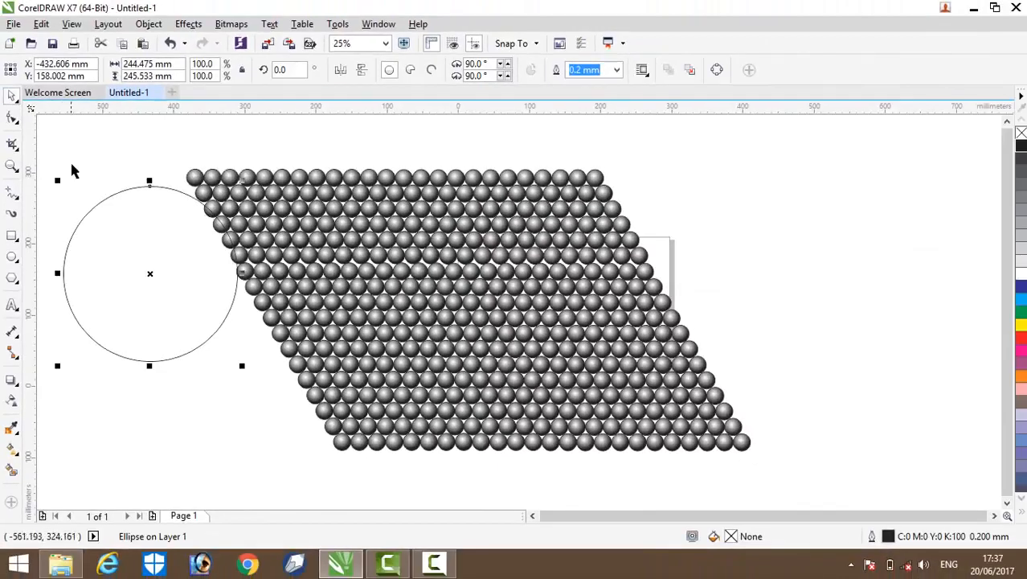
Move the circle over the sphere block and resize it to about 305 by 306 mm
left_click(89, 186)
left_click(151, 259)
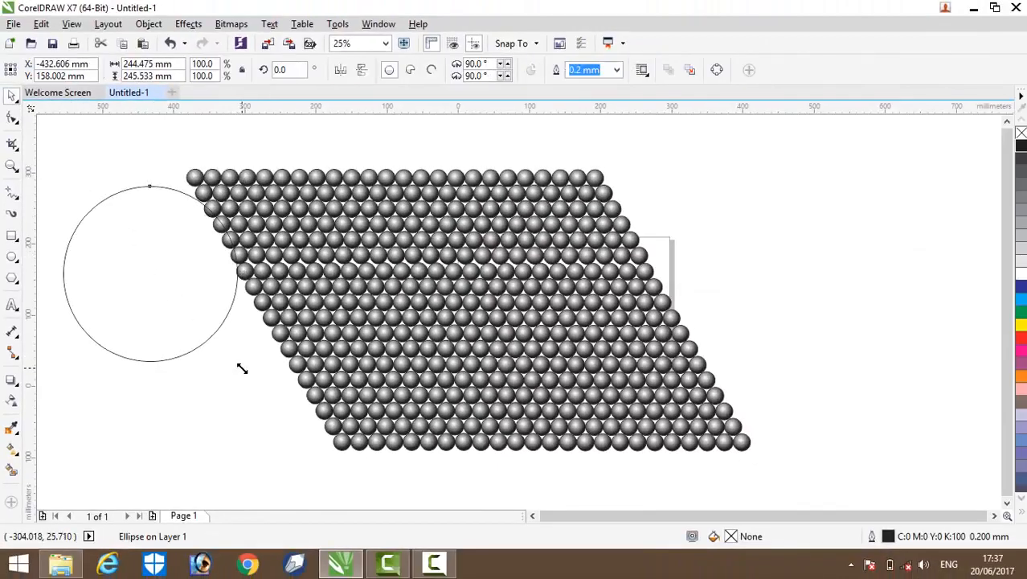
left_click_drag(242, 368, 344, 467)
left_click_drag(447, 351, 442, 304)
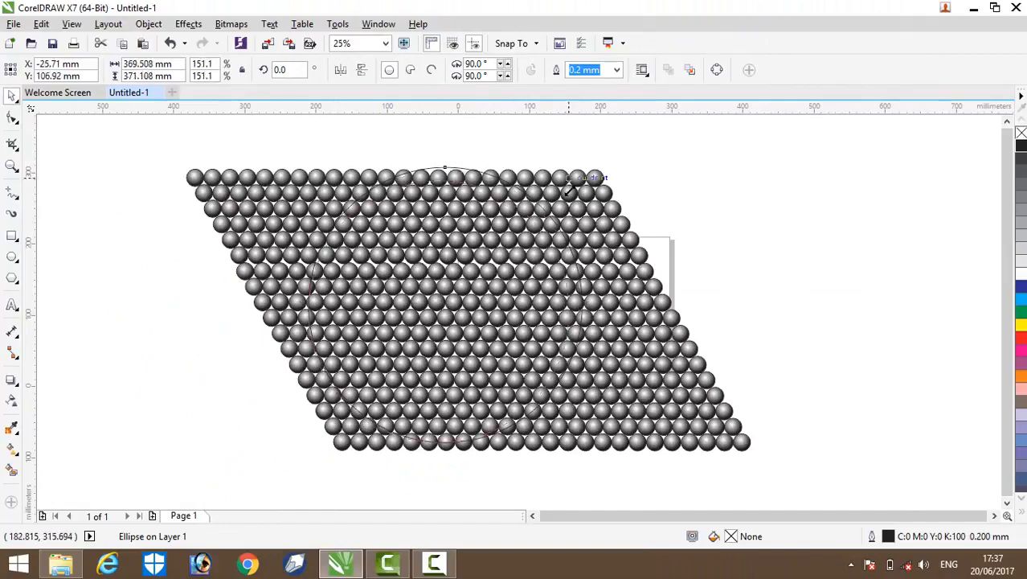
left_click_drag(569, 190, 495, 259)
Shift the sphere block slightly to the right and move the circle fully inside it
left_click_drag(429, 312, 476, 318)
left_click(167, 298)
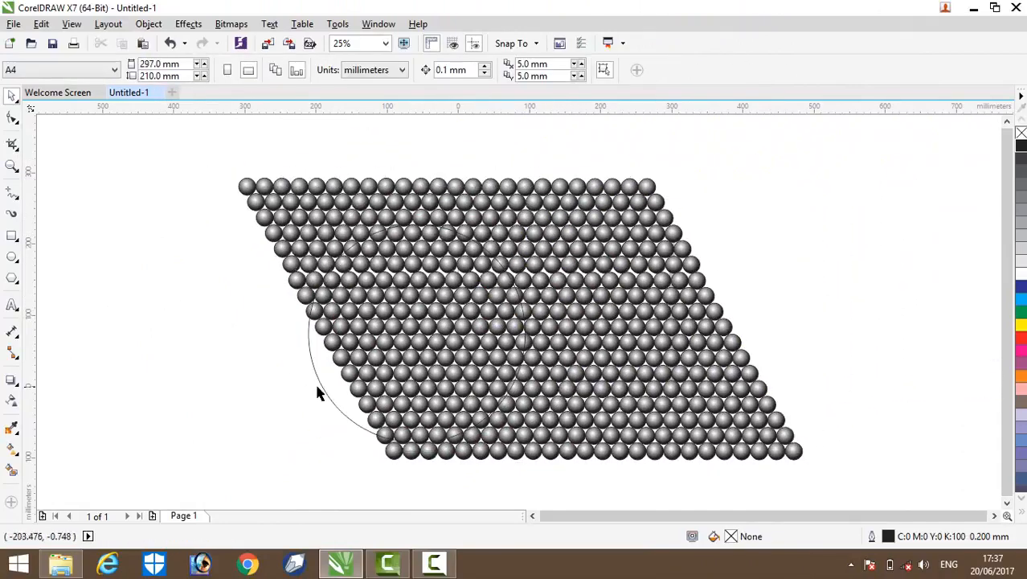
left_click_drag(316, 393, 428, 357)
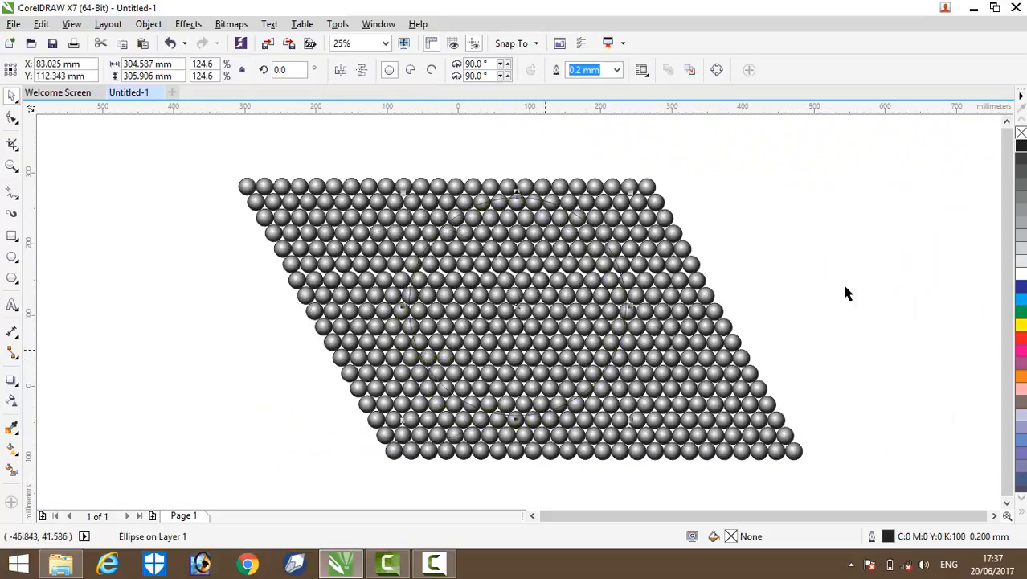
Fill the circle with white and nudge it slightly down and to the left within the sphere block
left_click(1021, 274)
key("Escape")
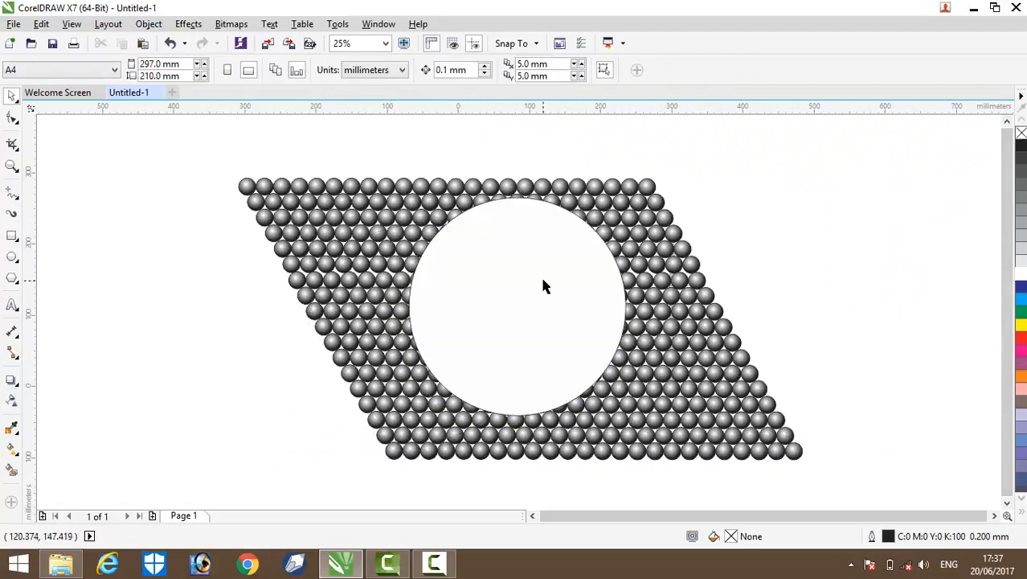
left_click_drag(543, 286, 533, 294)
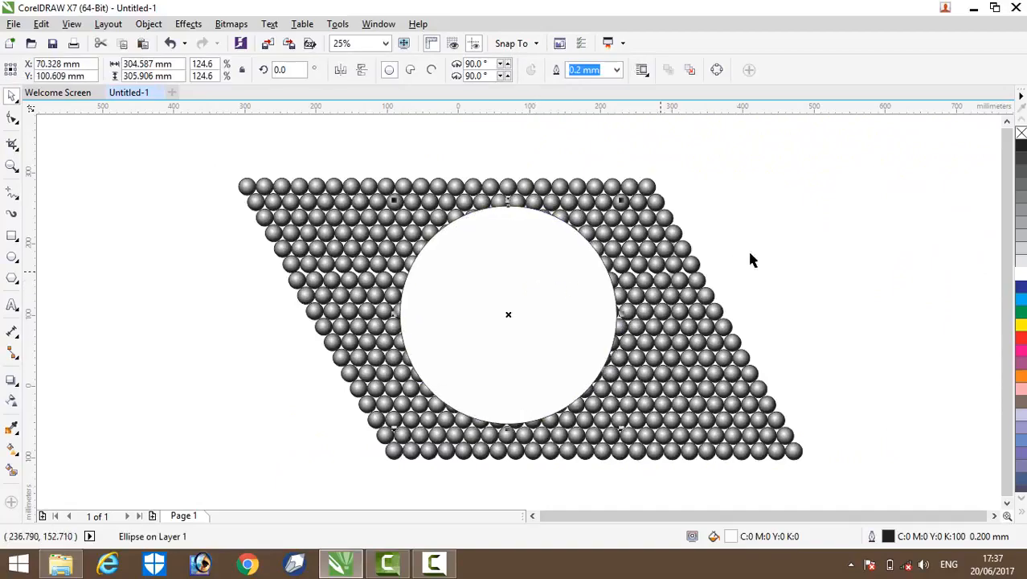
left_click(792, 243)
Apply a frozen Fish Eye lens with a rate of 100% to the white circle
left_click(555, 265)
left_click(188, 23)
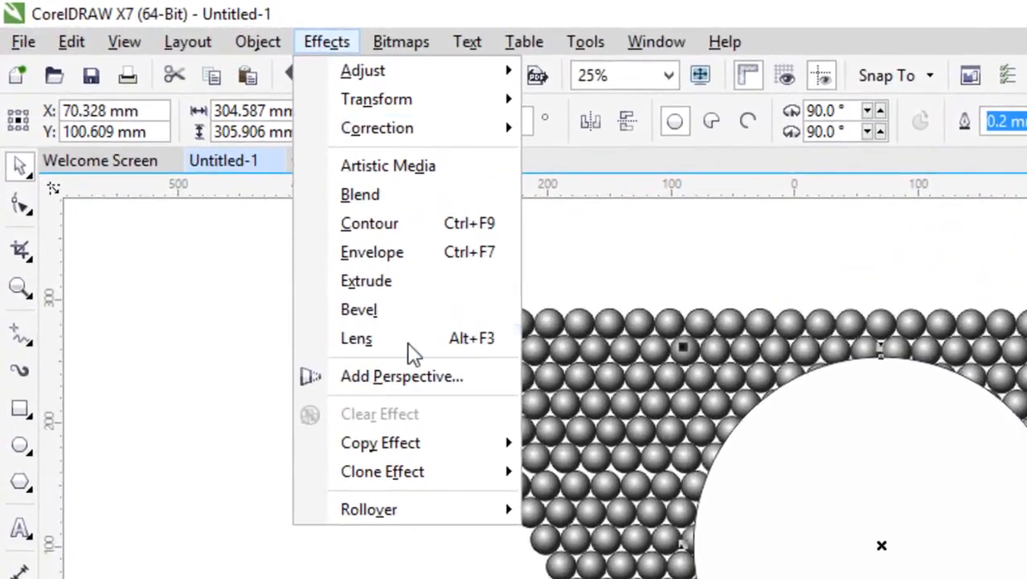
left_click(408, 339)
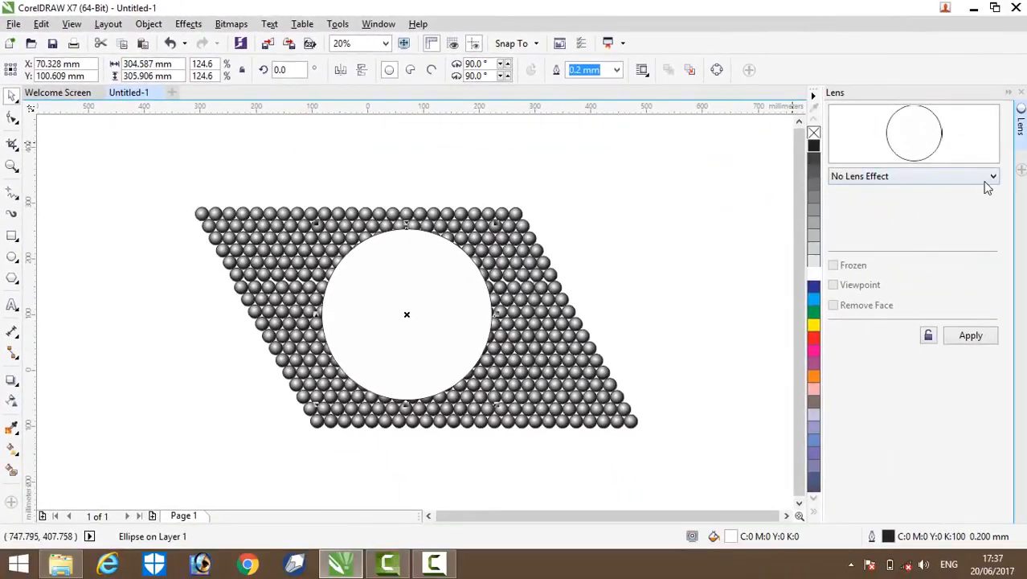
left_click(993, 177)
key("Escape")
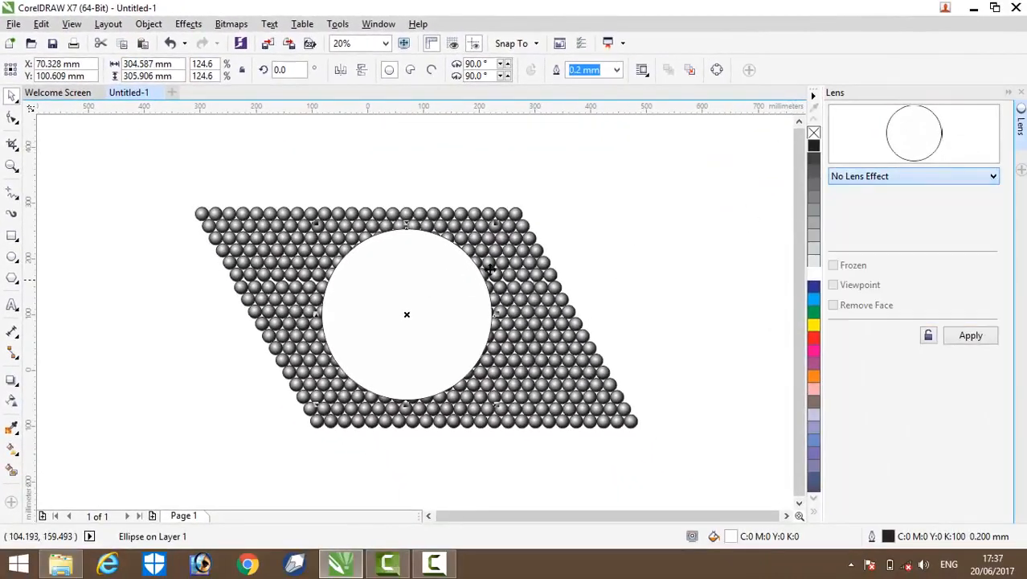
key("f")
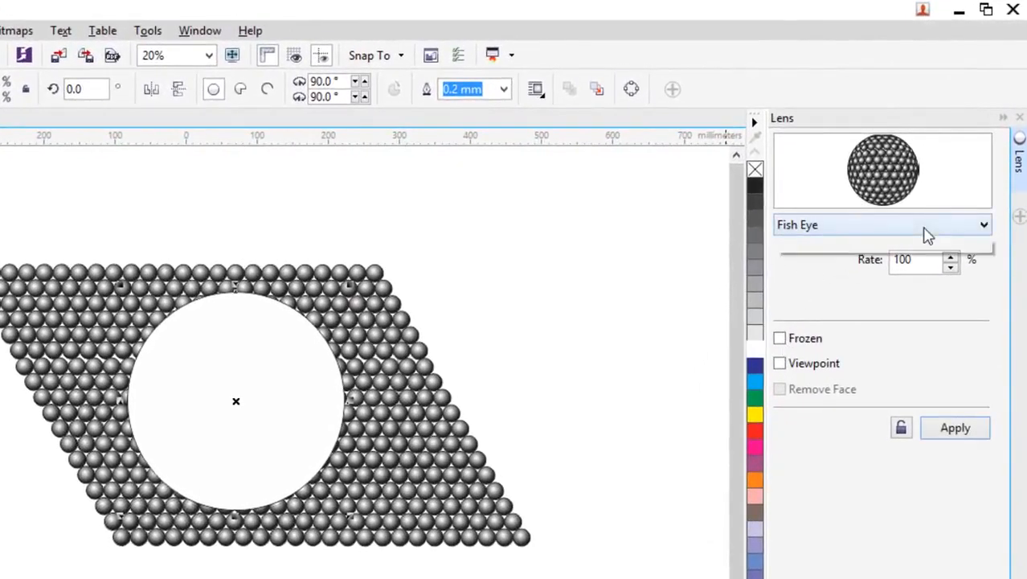
left_click(928, 233)
left_click(808, 321)
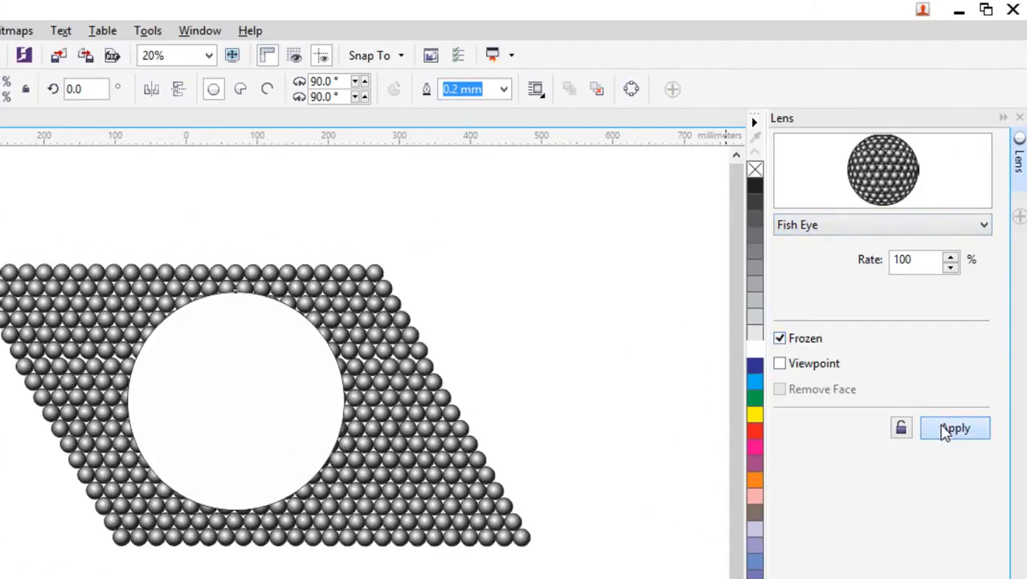
left_click(946, 432)
left_click(648, 317)
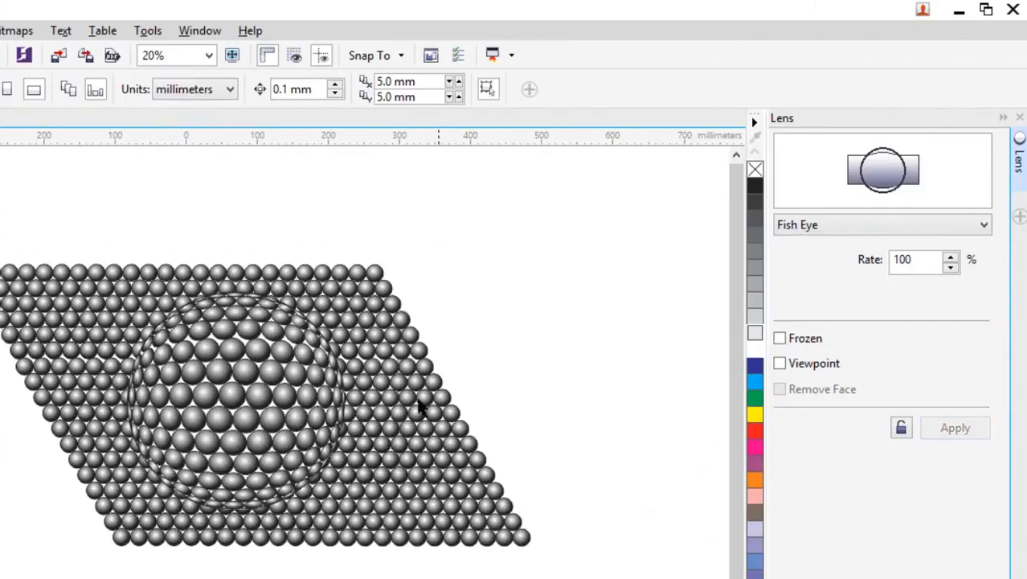
Separate the frozen fish-eye ball from the sphere block, moving the block off the page's left side and the ball onto the page
left_click_drag(269, 390, 580, 337)
left_click(656, 470)
left_click(127, 410)
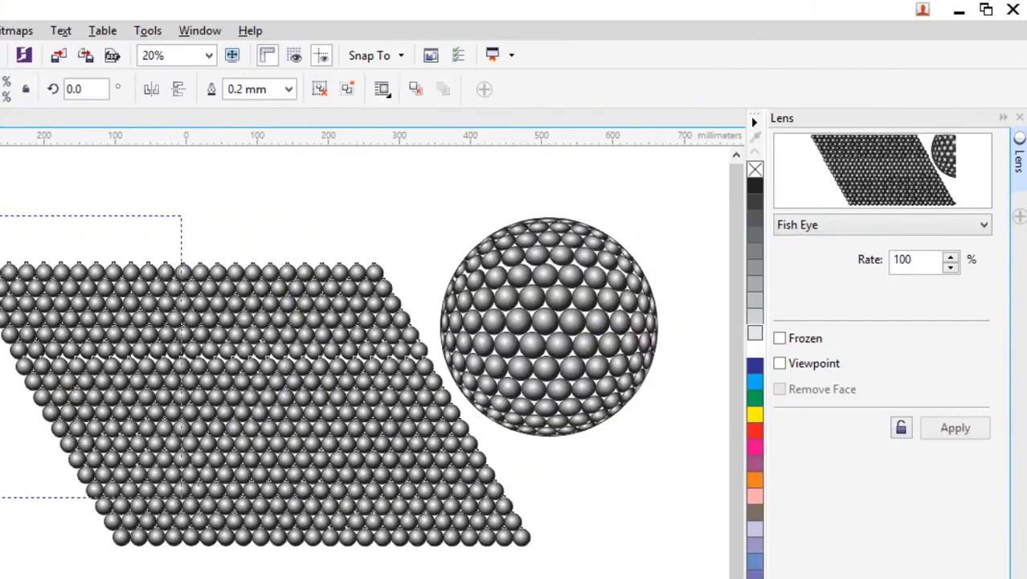
key("Delete")
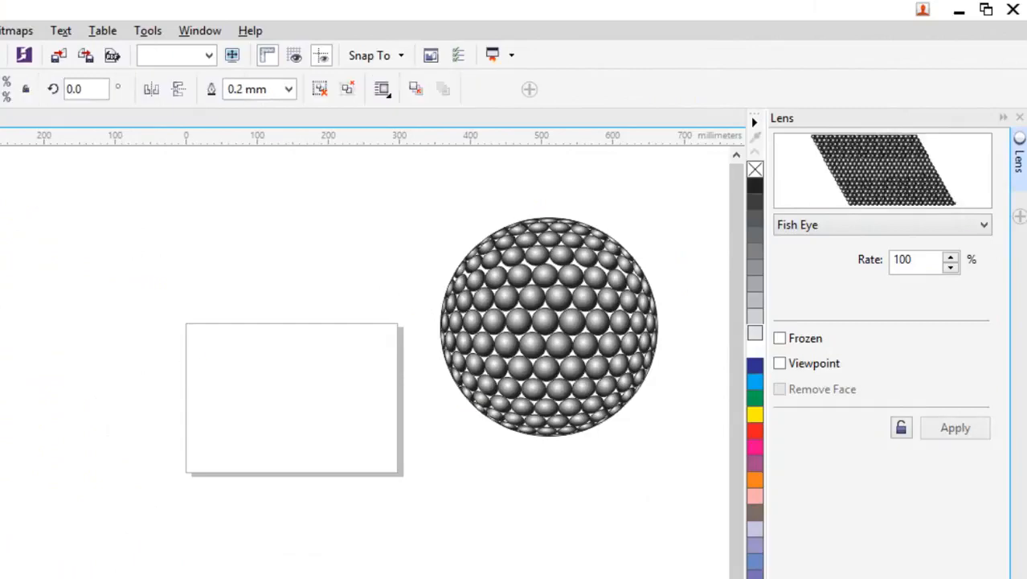
left_click_drag(611, 356, 353, 365)
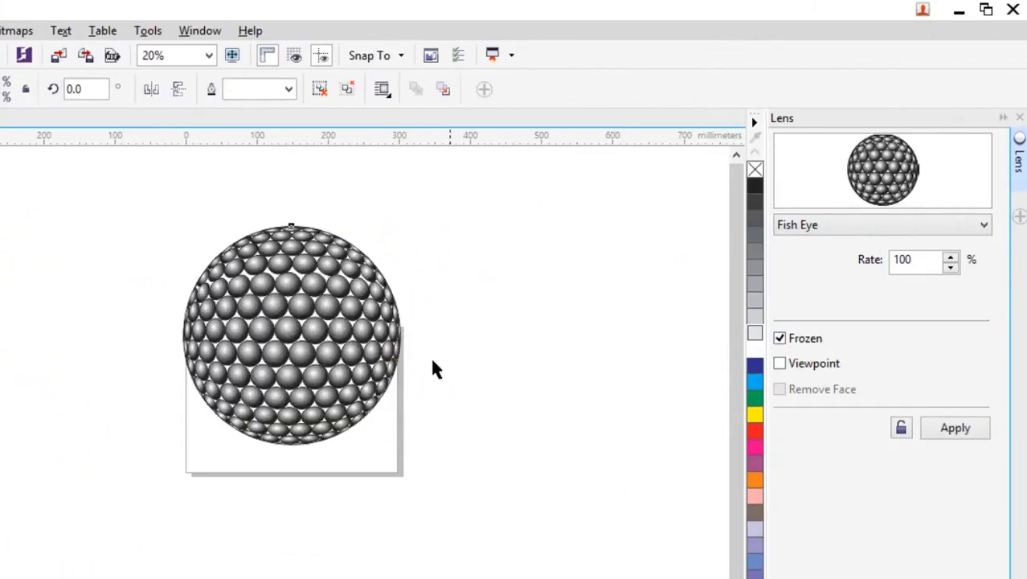
Delete the leftover sphere block beside the page, keeping only the fish-eye ball
left_click(436, 367)
scroll(278, 326, "up", 4)
scroll(293, 317, "down", 4)
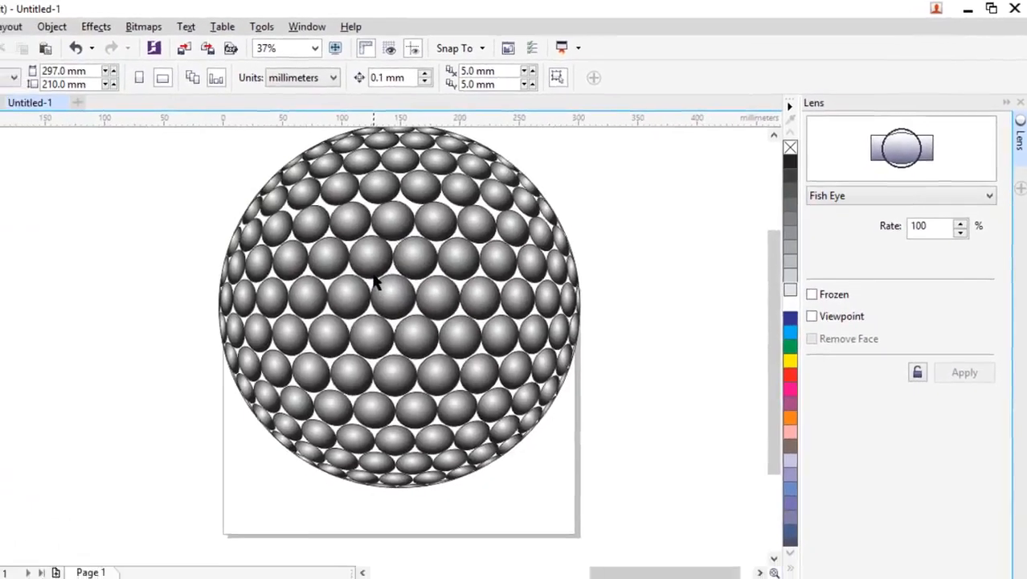
scroll(438, 254, "down", 3)
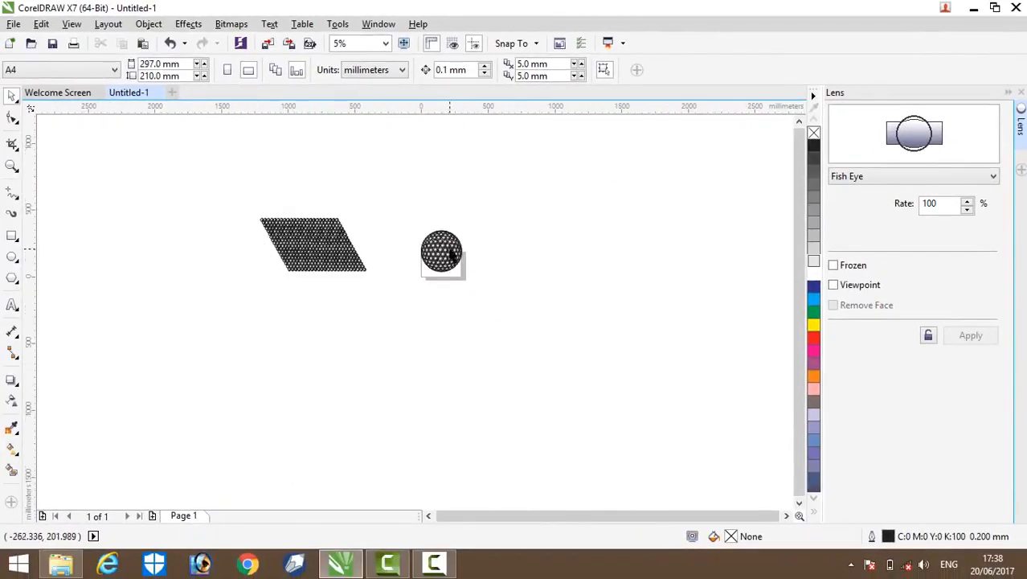
scroll(452, 256, "up", 3)
left_click(95, 318)
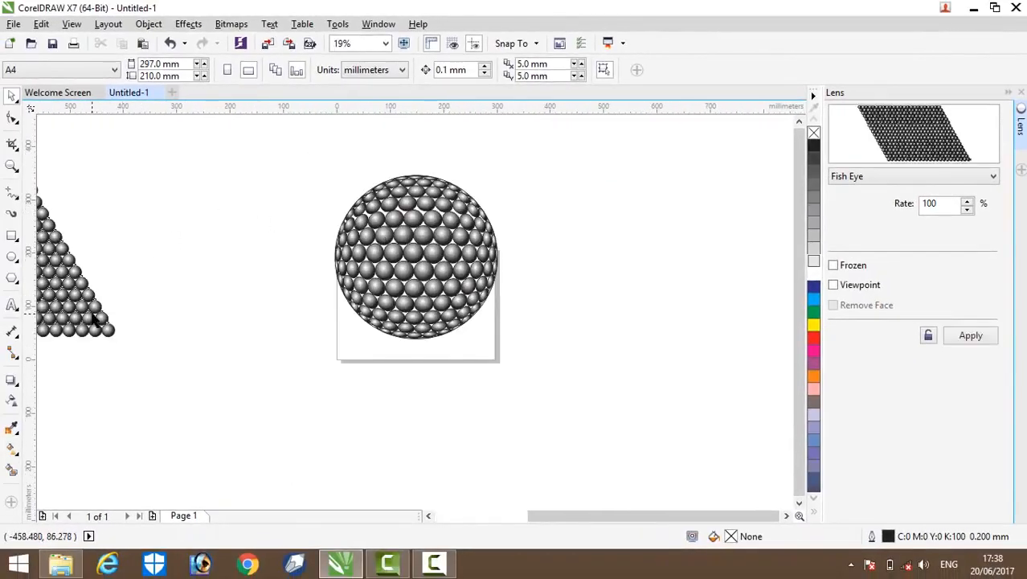
key("Delete")
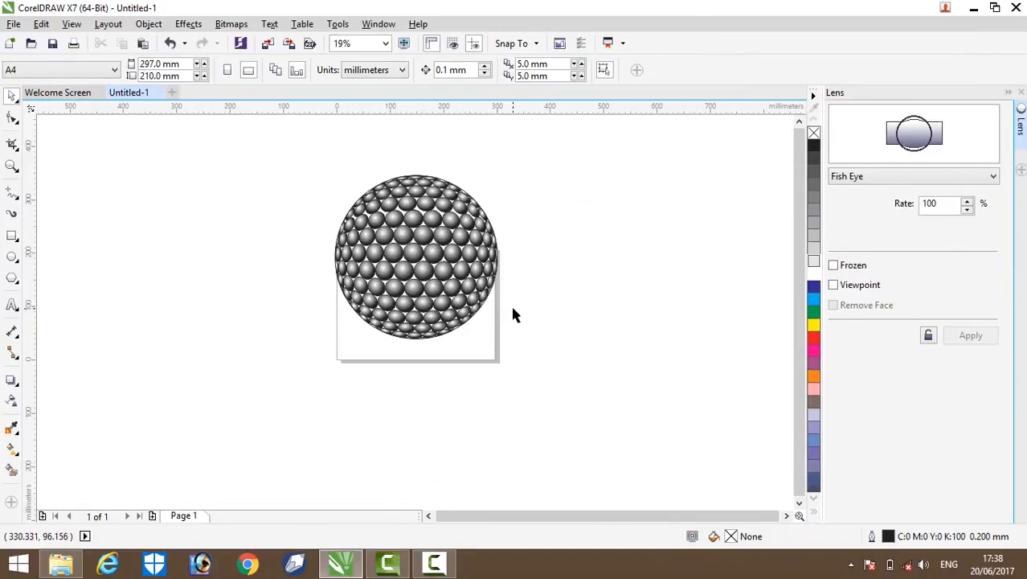
Shrink the fish-eye ball to about 98 by 99 mm and position it in the upper middle of the page
left_click(420, 258)
scroll(420, 259, "up", 3)
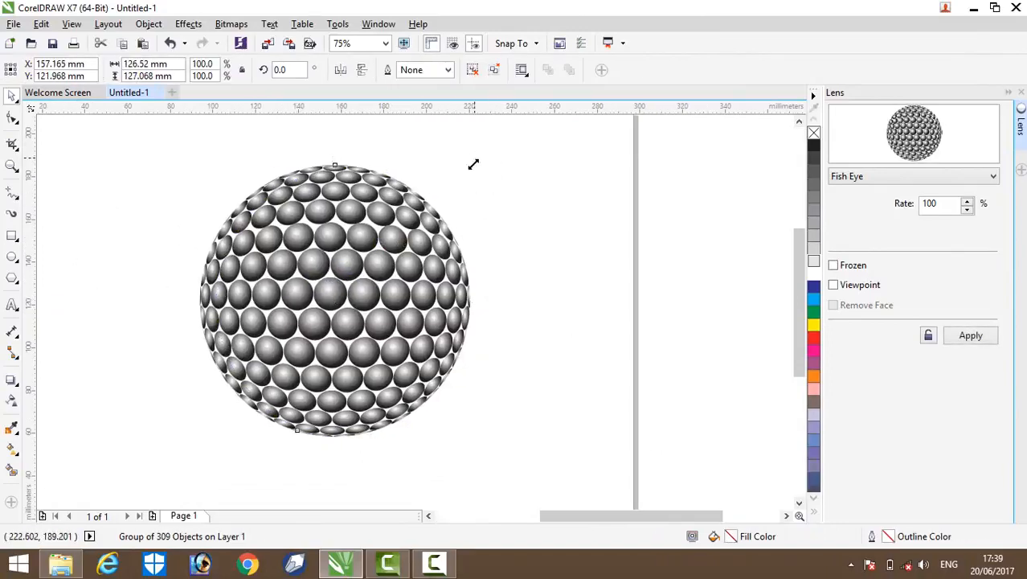
left_click_drag(474, 164, 414, 224)
left_click_drag(346, 345, 397, 277)
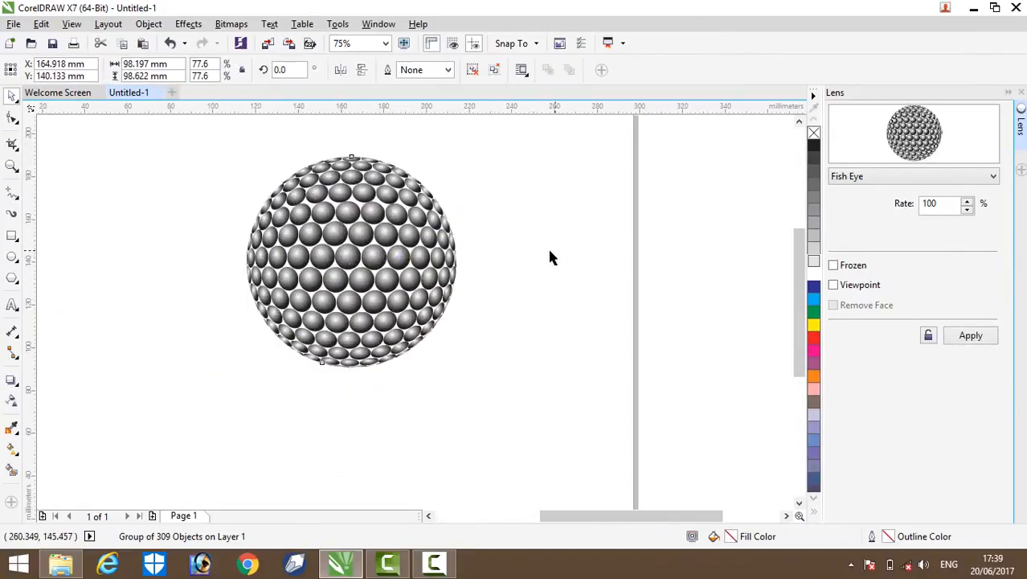
left_click(549, 257)
scroll(476, 262, "down", 2)
left_click_drag(524, 269, 491, 272)
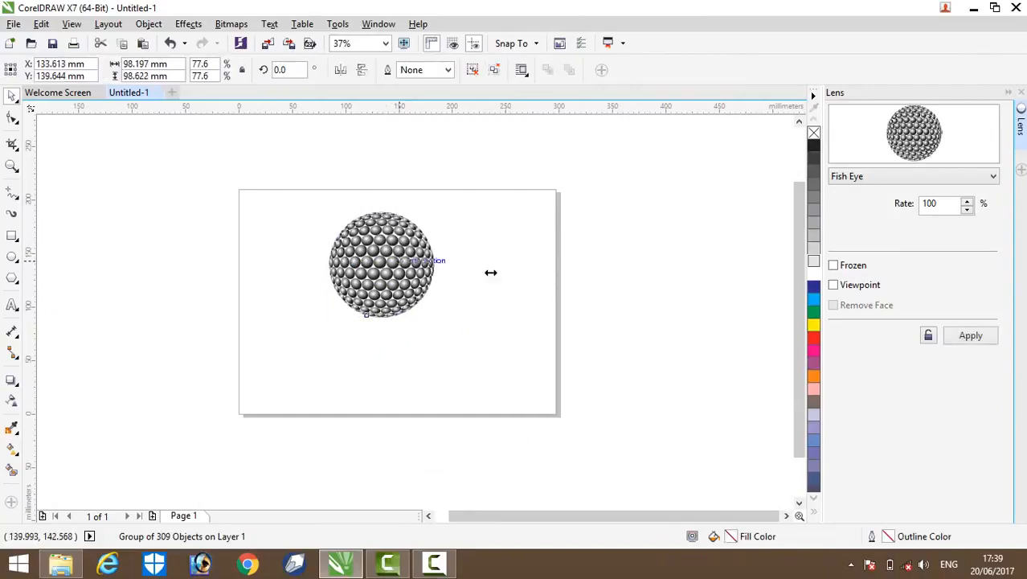
key("Escape")
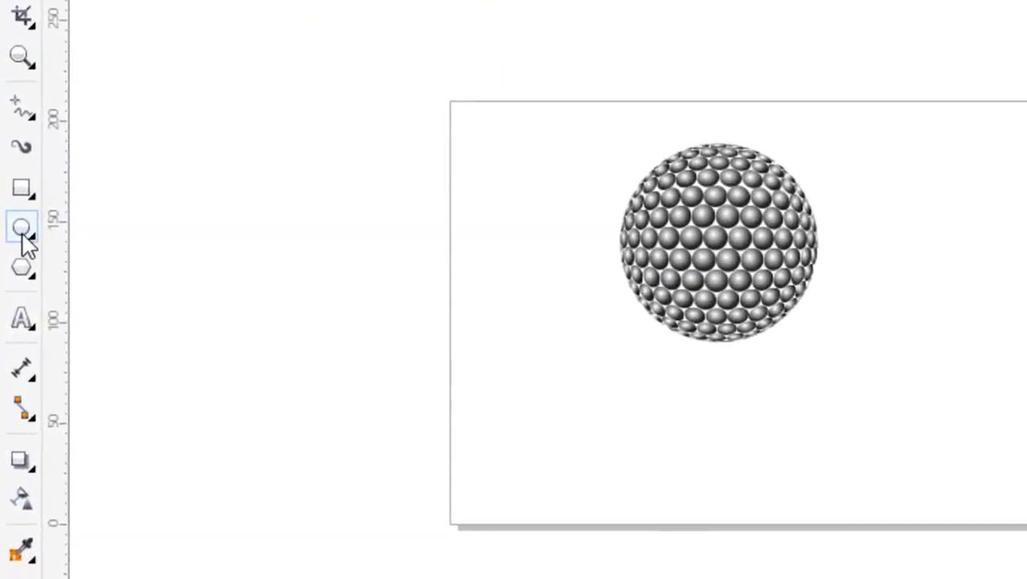
Draw a flat ellipse about 138 by 20 mm, filled black and centred just beneath the ball
left_click_drag(635, 402, 907, 433)
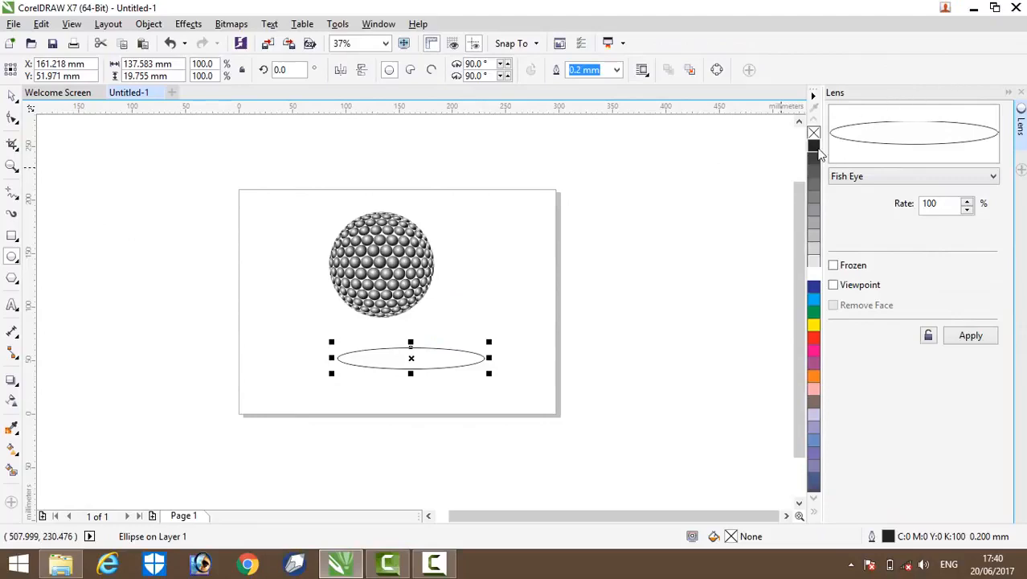
left_click(814, 150)
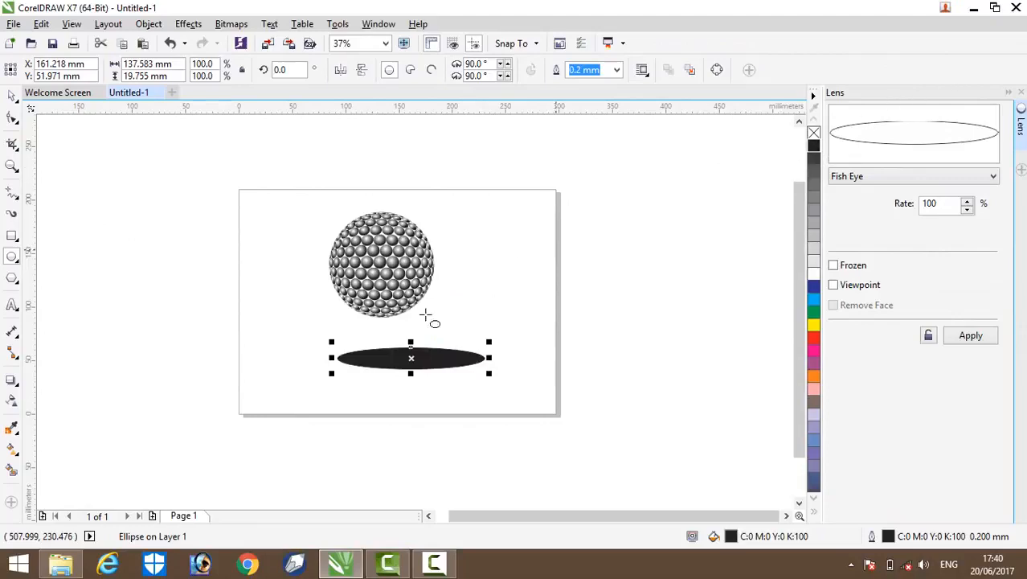
left_click_drag(410, 358, 384, 347)
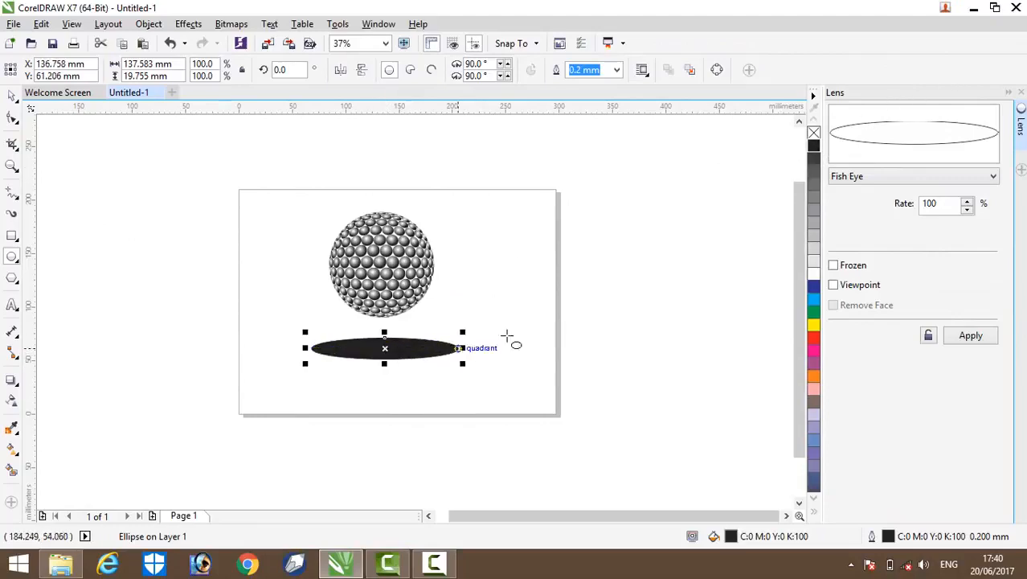
key("Escape")
left_click(10, 97)
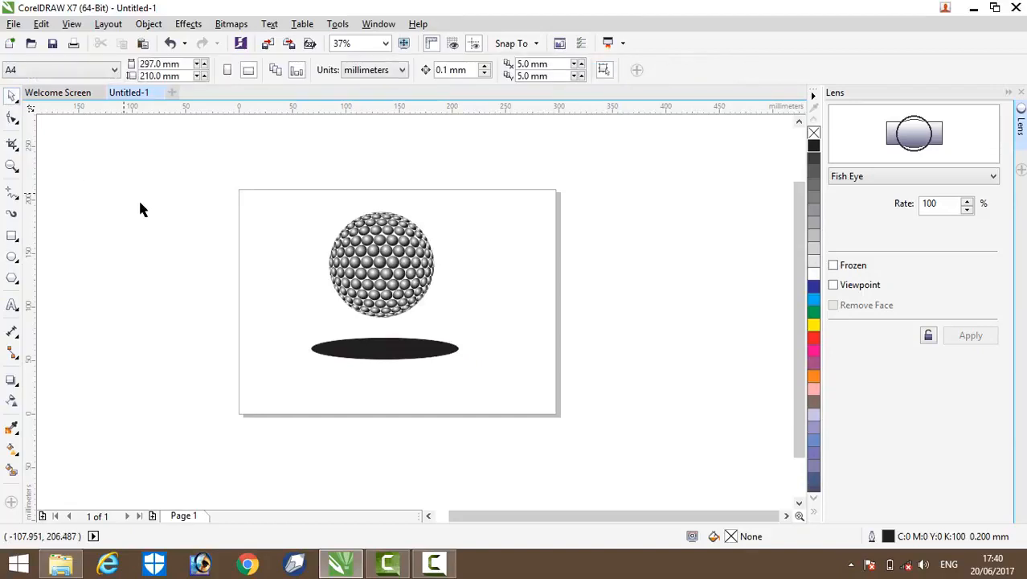
Convert the black ellipse to a 300 dpi CMYK Color (32-bit) bitmap with anti-aliasing and a transparent background
left_click(380, 345)
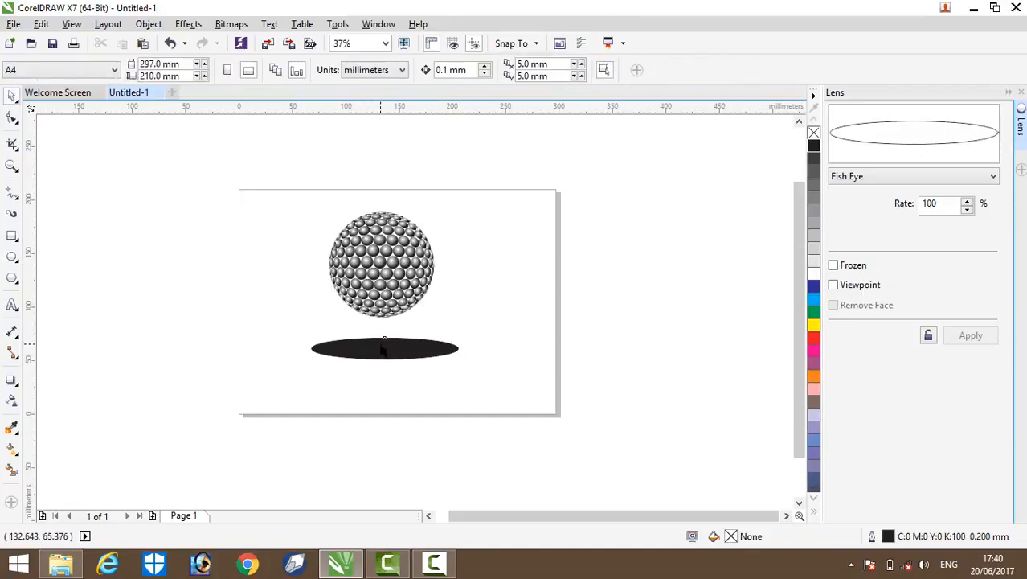
left_click(231, 25)
left_click(241, 38)
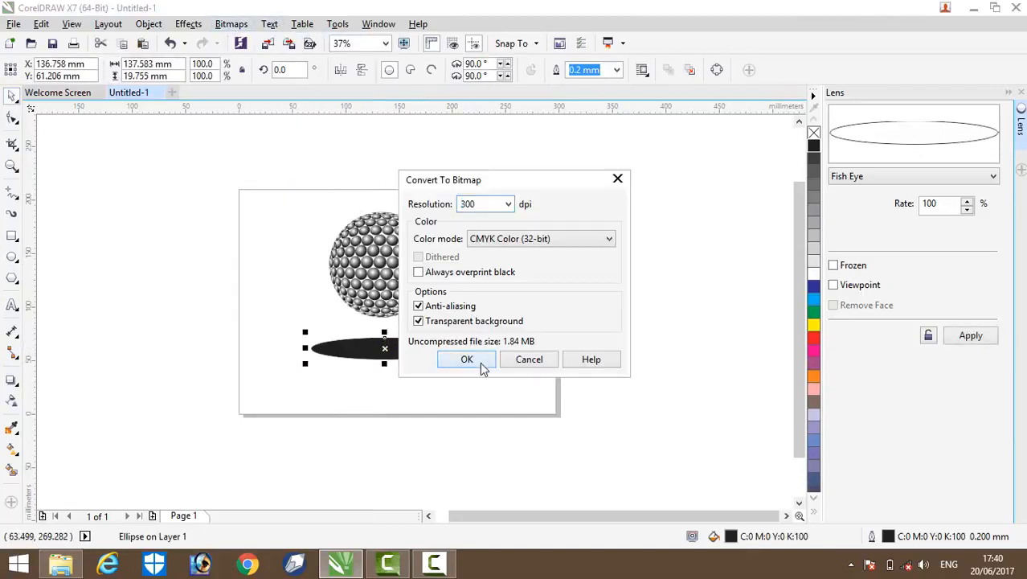
left_click(483, 366)
Apply a Gaussian Blur with a radius of 120 pixels to the black ellipse bitmap
left_click(231, 25)
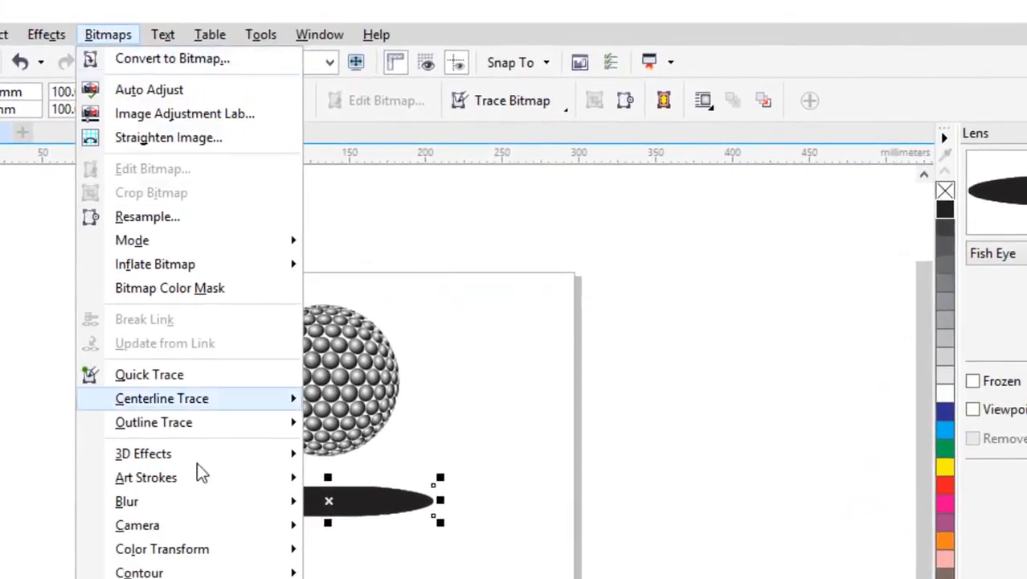
mouse_move(204, 464)
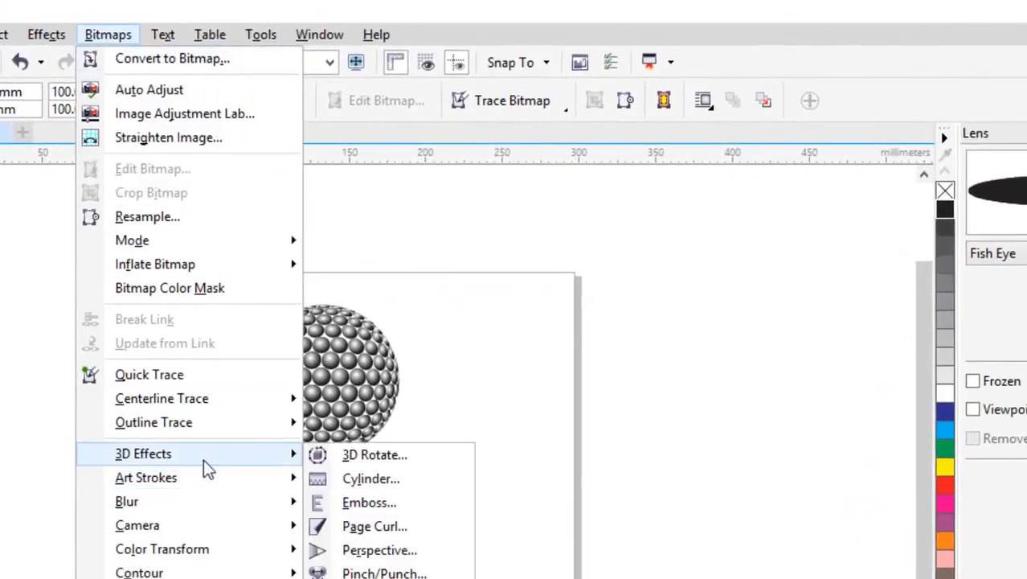
mouse_move(287, 505)
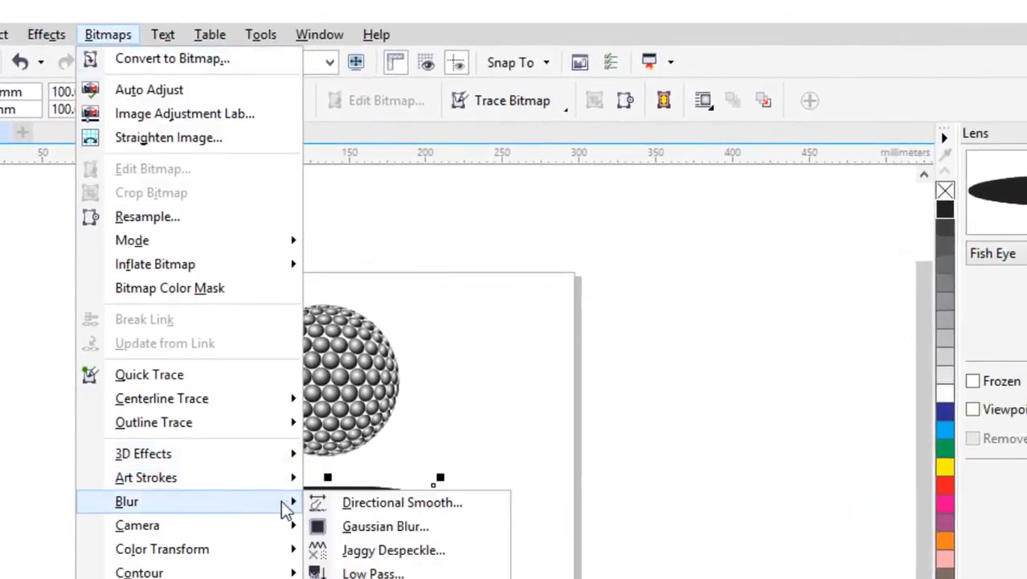
left_click(358, 534)
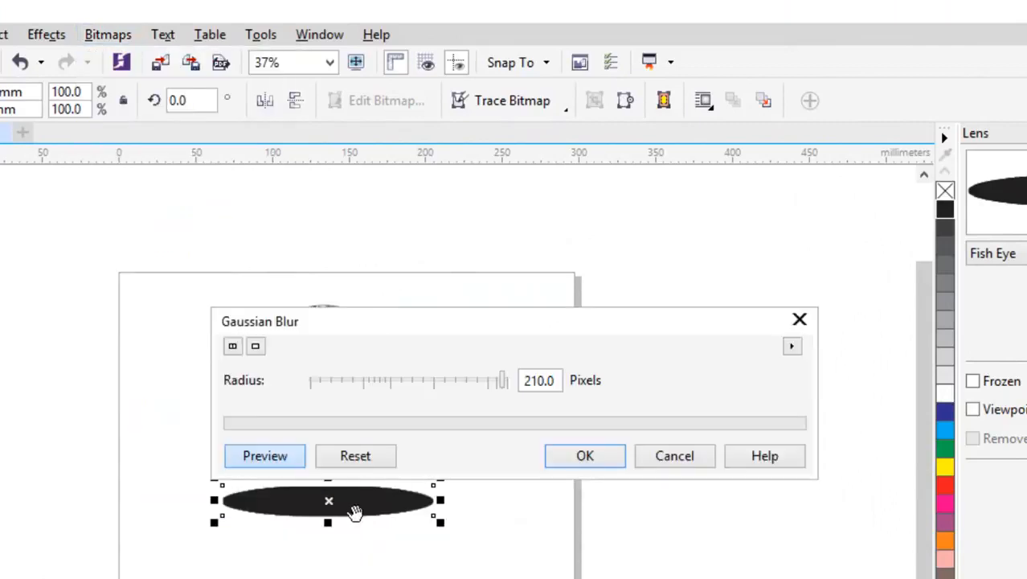
left_click_drag(498, 337, 555, 209)
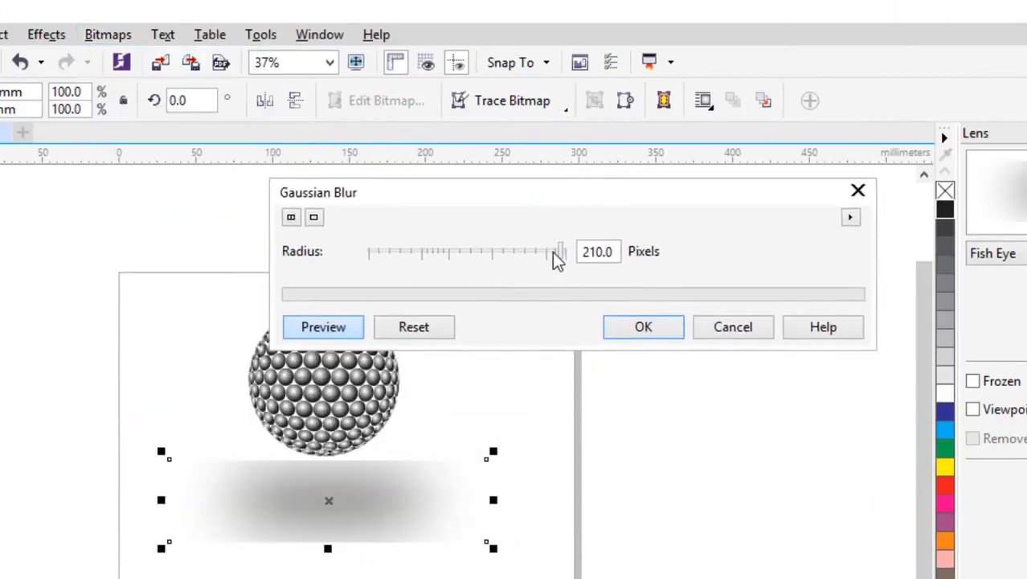
mouse_move(557, 258)
left_mouse_down()
mouse_move(525, 248)
mouse_move(553, 256)
left_mouse_up()
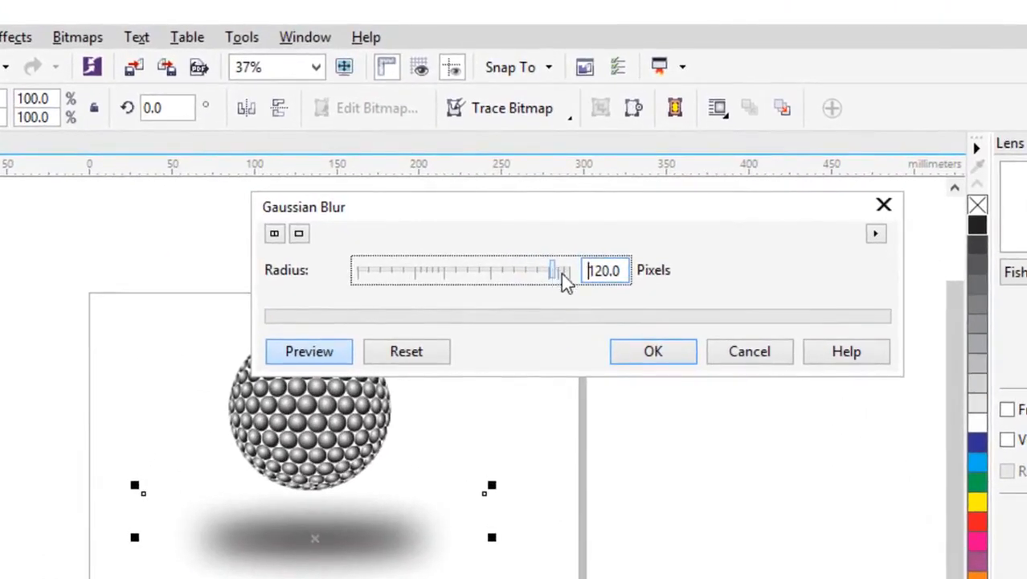
left_click(651, 354)
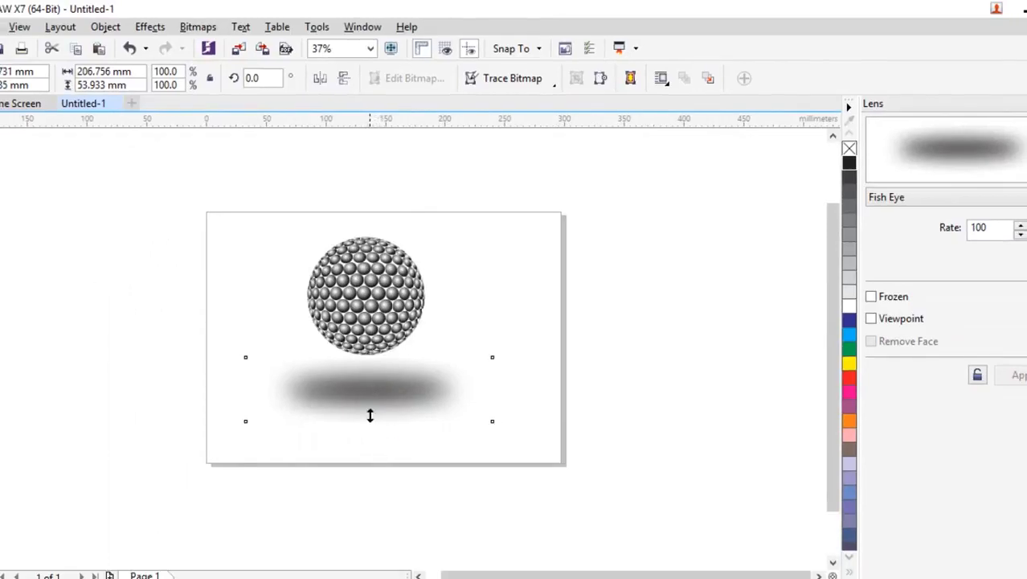
Squash the blurred shadow to about 183 by 14 mm and move it close under the ball
left_click_drag(370, 415, 372, 371)
left_click(410, 417)
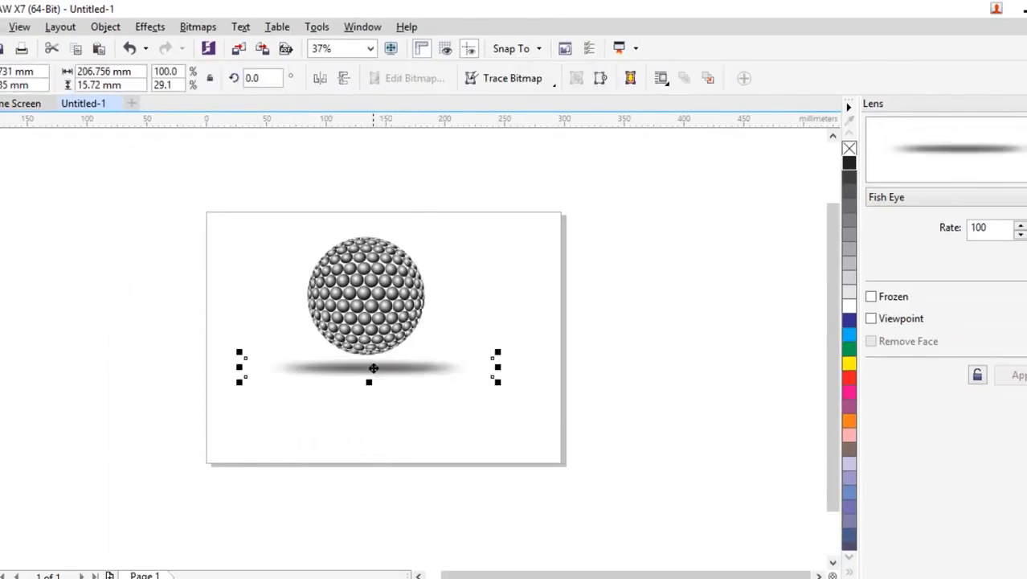
left_click(291, 384)
left_click(306, 368)
left_click_drag(234, 352, 290, 352)
left_click(351, 436)
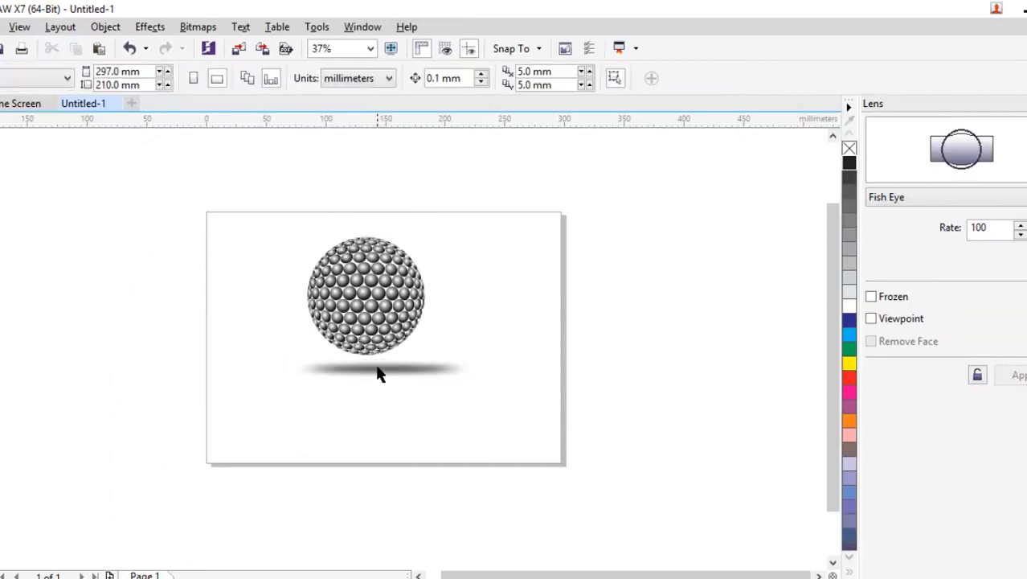
left_click_drag(379, 374, 368, 364)
left_click(414, 460)
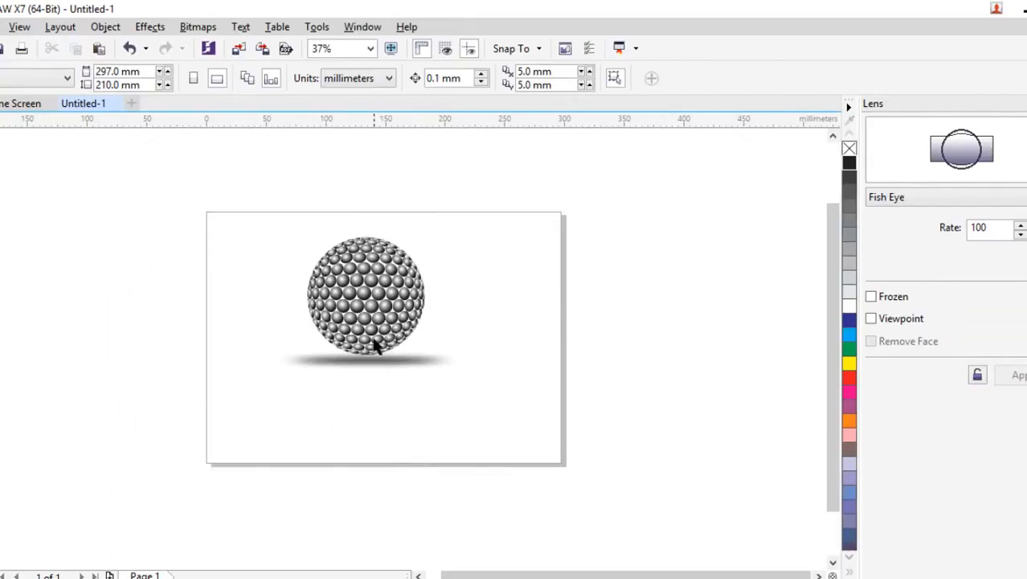
Shrink the shadow further to about 140 mm wide and centre it just below the ball
scroll(375, 344, "up", 3)
left_click(431, 415)
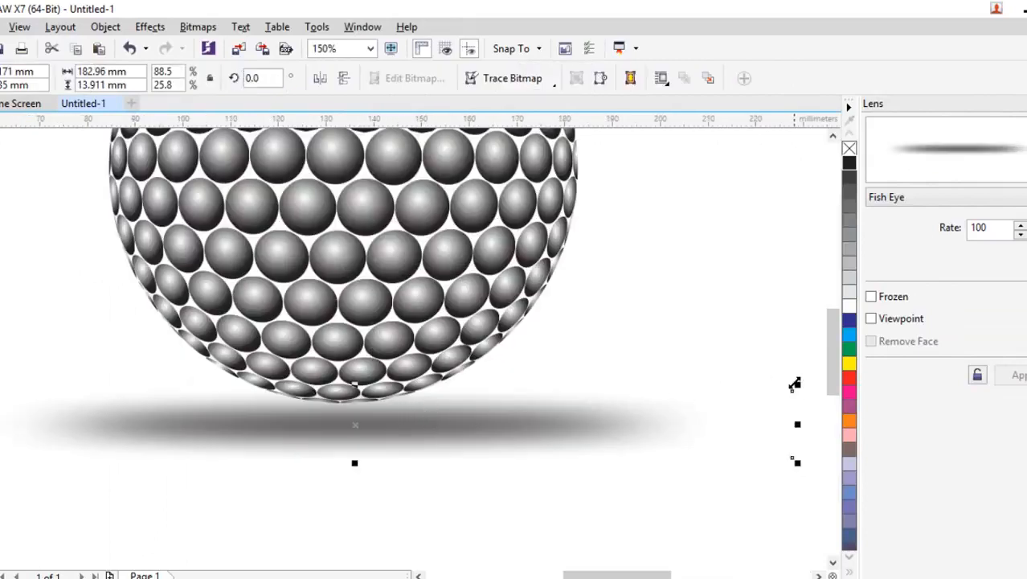
left_click_drag(795, 386, 707, 419)
left_click_drag(324, 293, 404, 344)
left_click_drag(442, 317, 443, 317)
left_click(451, 393)
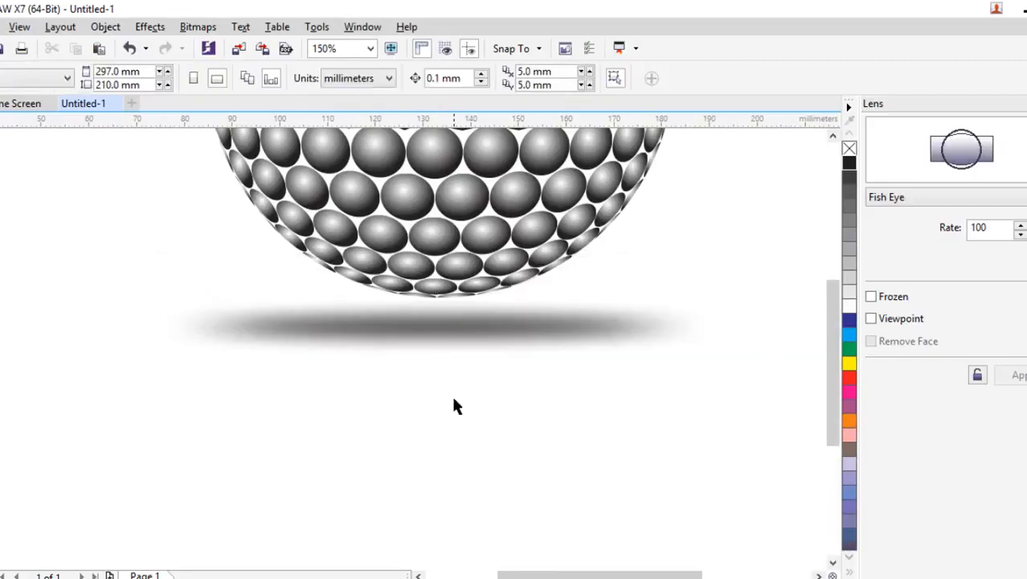
Group the ball with its shadow and move the group off the page, beyond the page's upper right corner
scroll(450, 393, "down", 3)
scroll(454, 414, "down", 1)
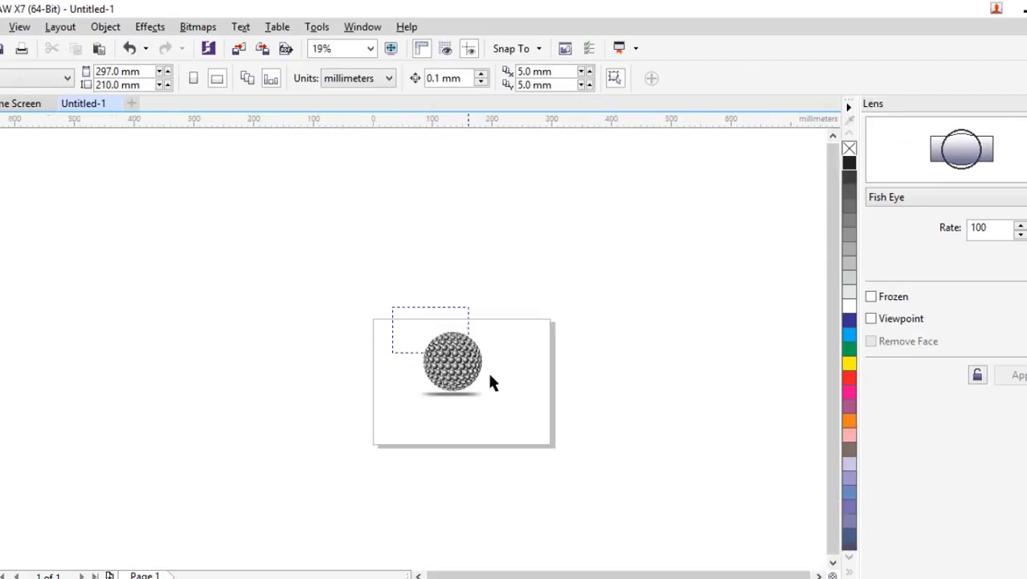
key("ctrl+a")
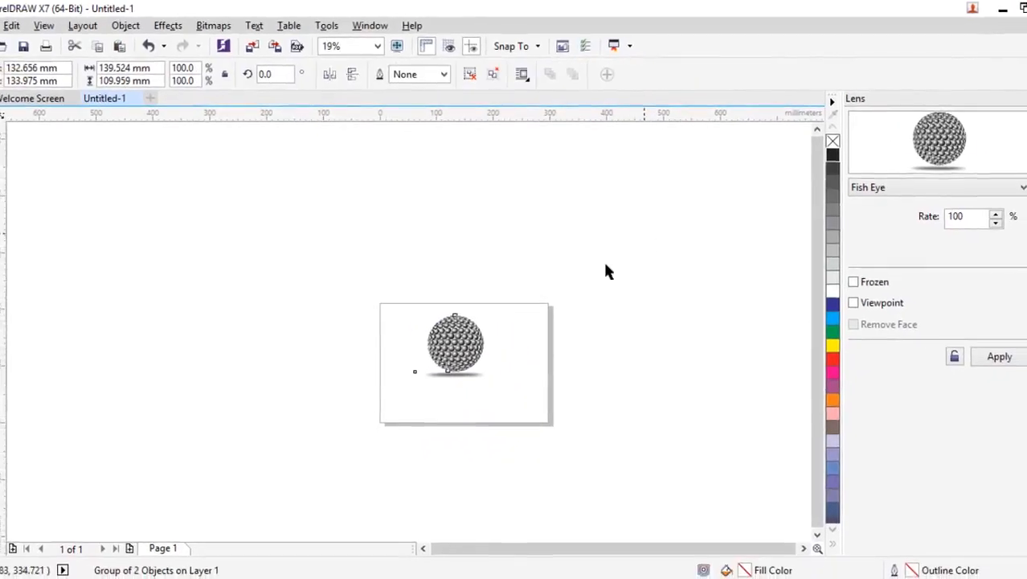
left_click_drag(476, 336, 628, 224)
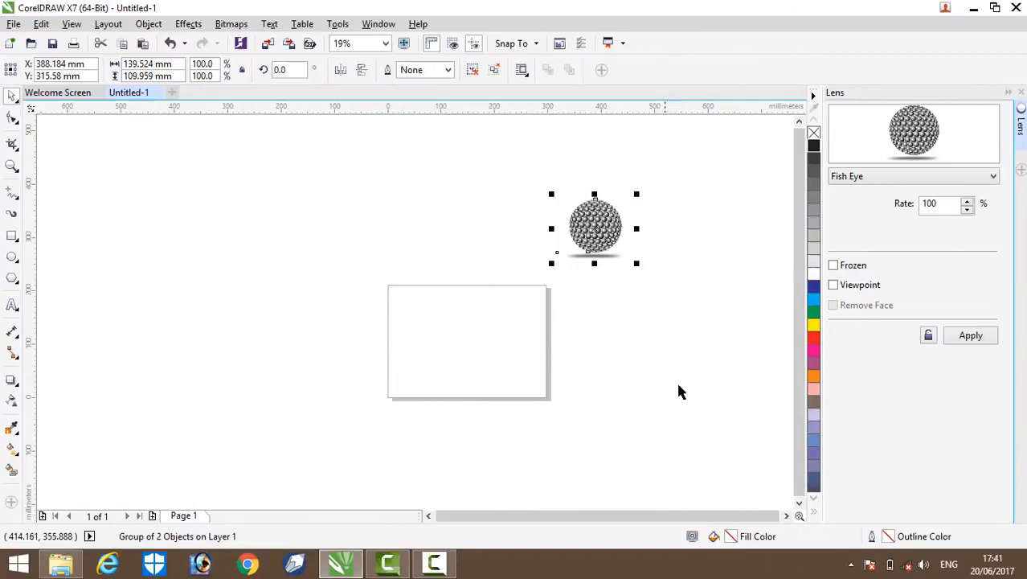
left_click(677, 391)
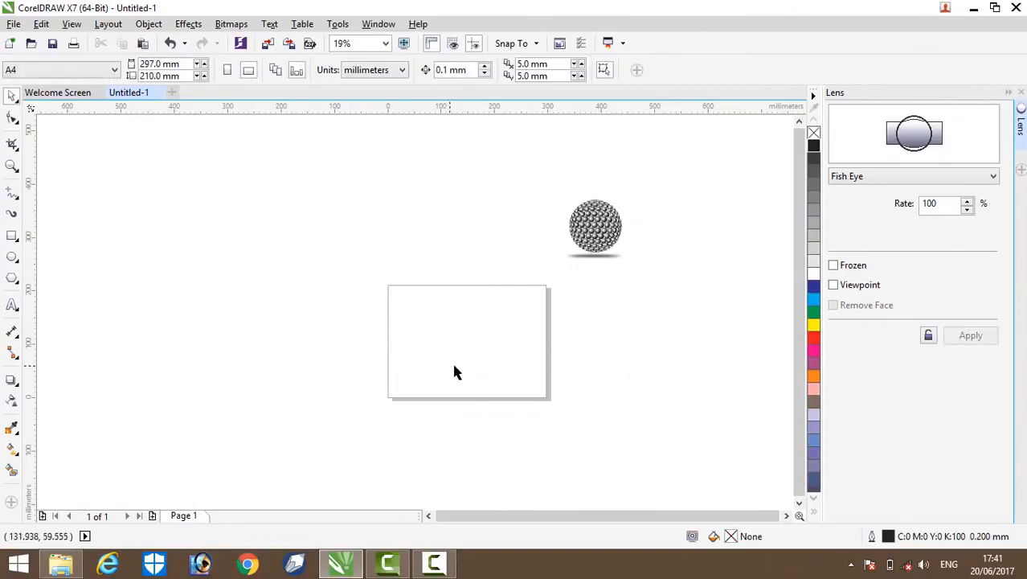
Draw a rectangle of about 299 by 210 mm covering the page and fill it black
scroll(562, 392, "up", 2)
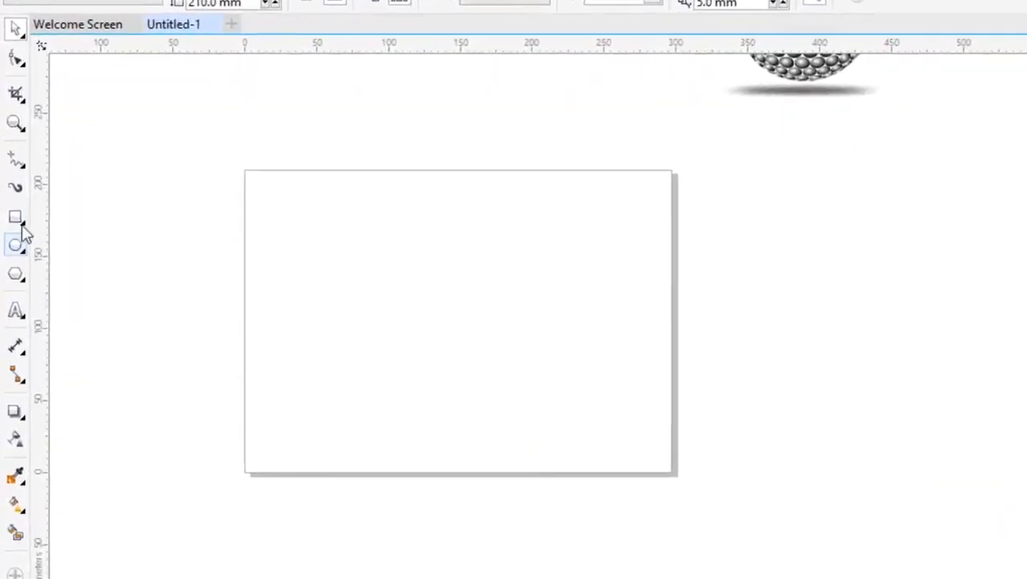
left_click(12, 235)
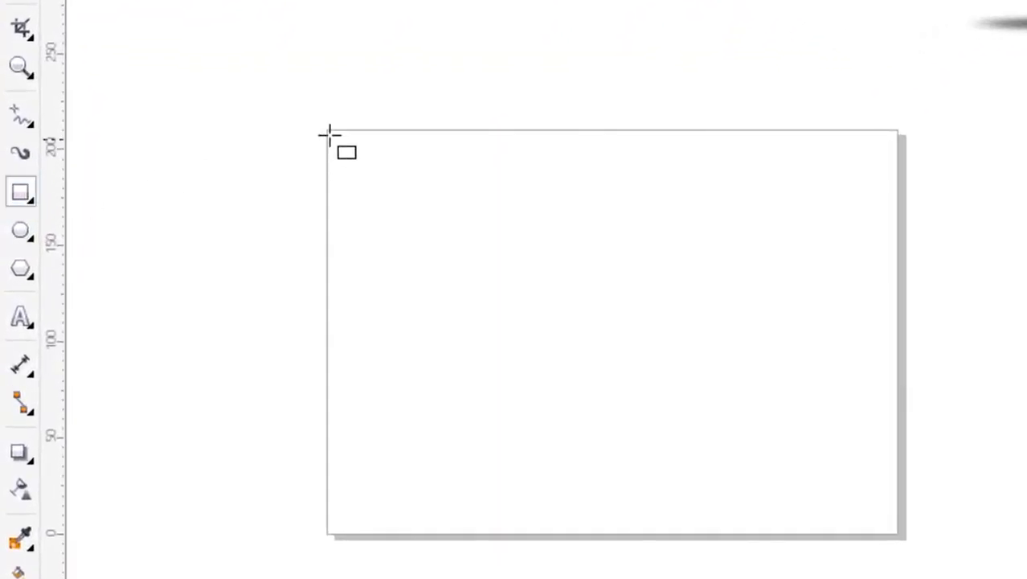
mouse_move(328, 133)
left_mouse_down()
mouse_move(788, 513)
mouse_move(904, 533)
left_mouse_up()
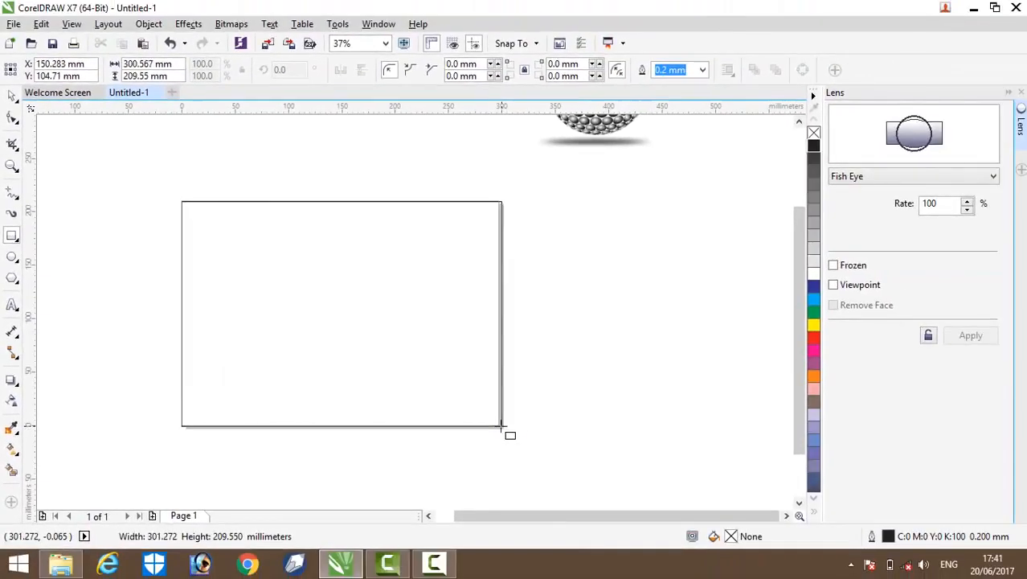
left_click_drag(502, 427, 502, 427)
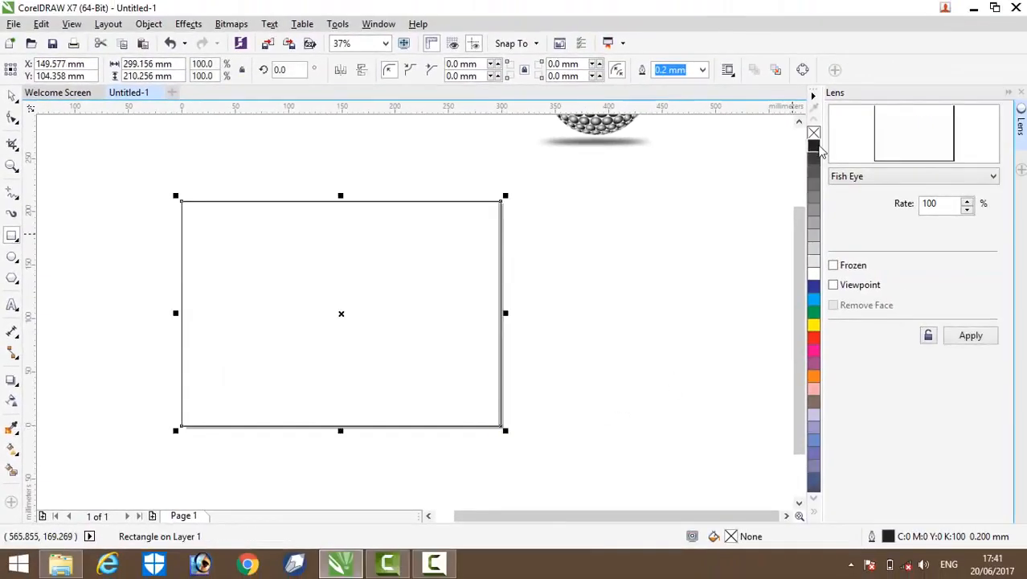
left_click(815, 147)
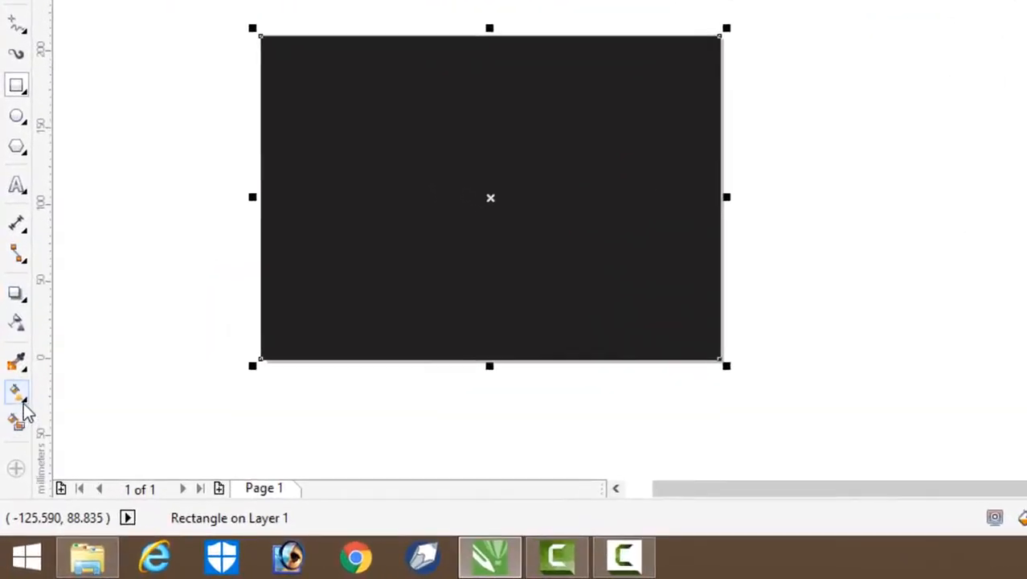
Give the rectangle an elliptical fountain fill that runs from a white centre to black edges
left_click(24, 404)
left_click(69, 397)
left_click_drag(348, 213, 601, 187)
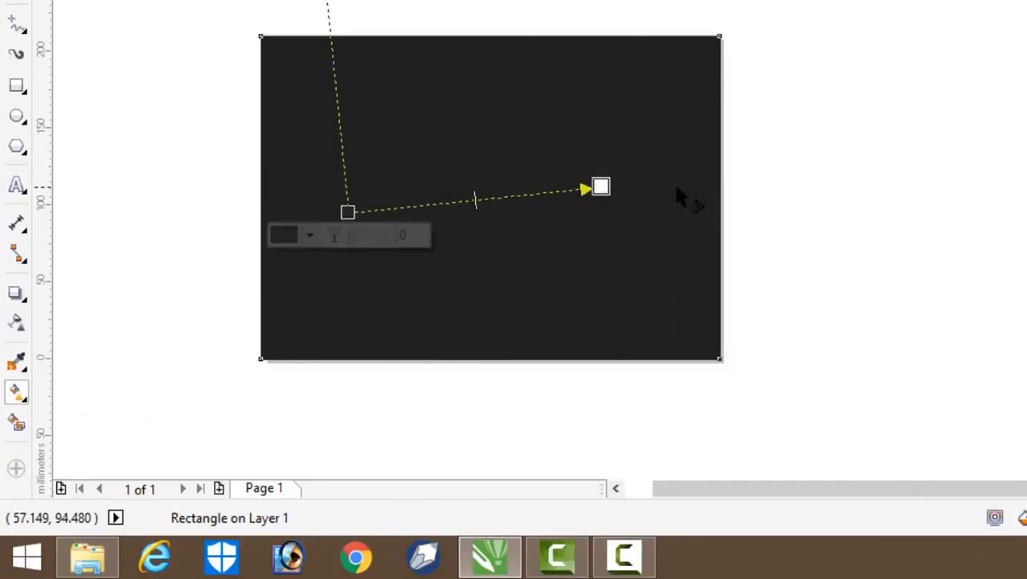
left_click(601, 187)
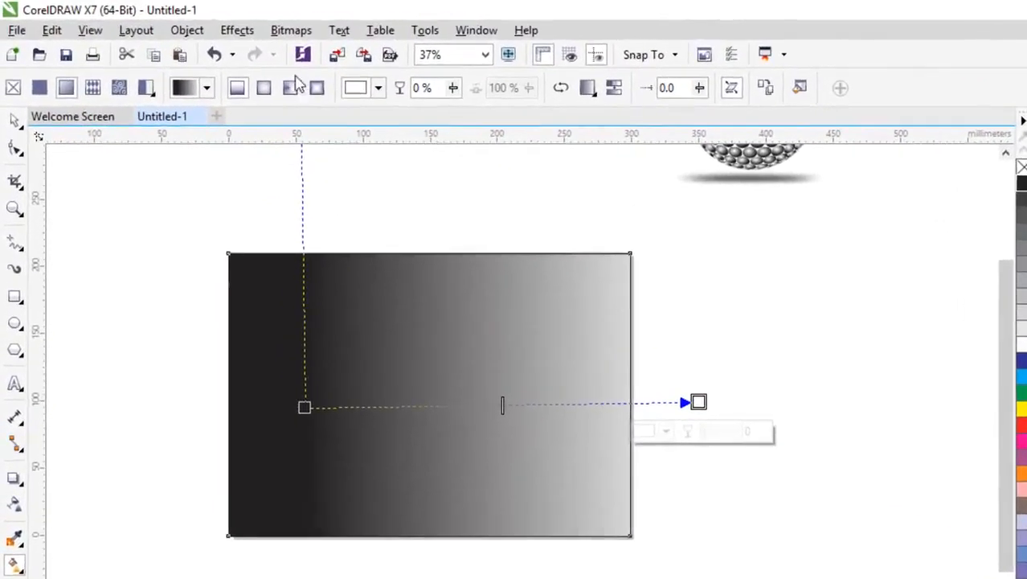
left_click(264, 86)
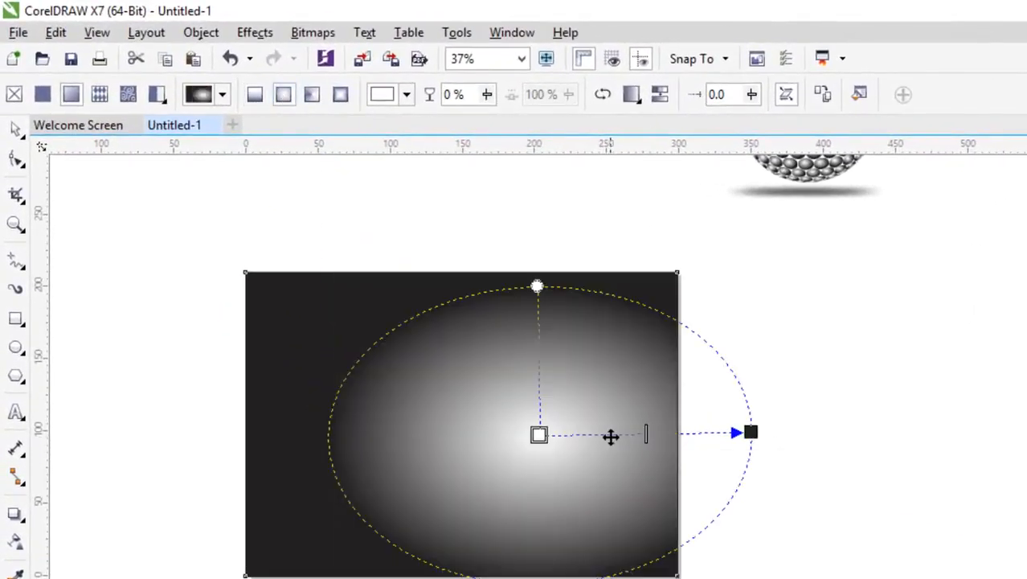
Shift the gradient's white centre near the rectangle's middle and stretch its black end far past the right edge, to about X 423 mm
left_click_drag(610, 435, 523, 423)
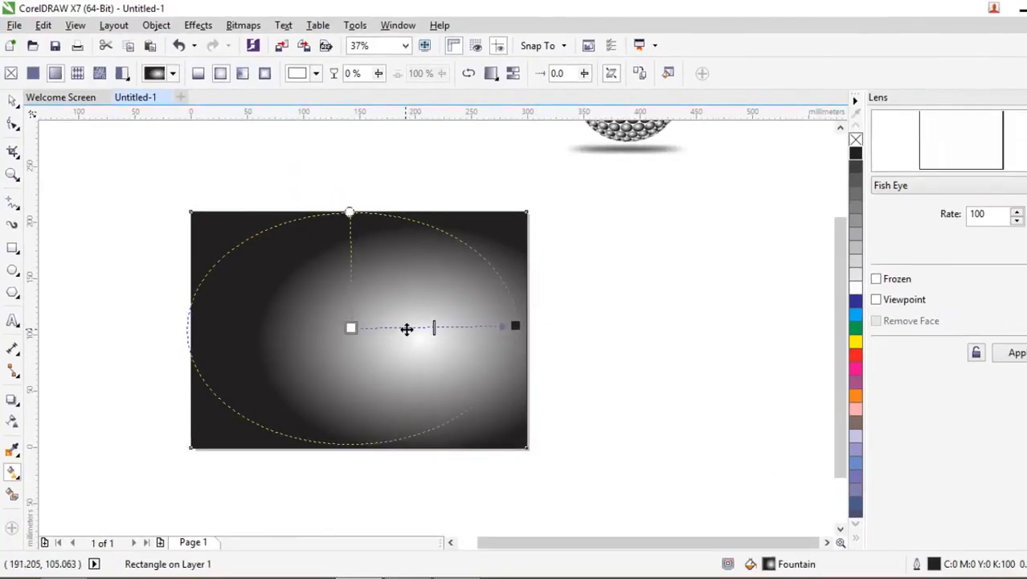
left_click(515, 326)
left_click_drag(532, 328, 615, 333)
left_click_drag(419, 334, 440, 334)
left_click_drag(621, 333, 665, 330)
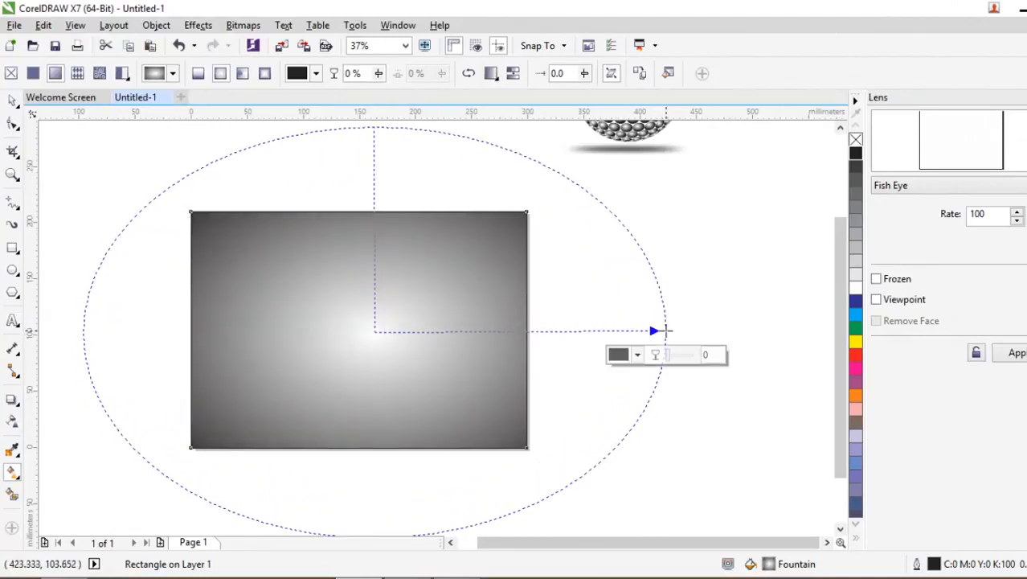
left_click(11, 101)
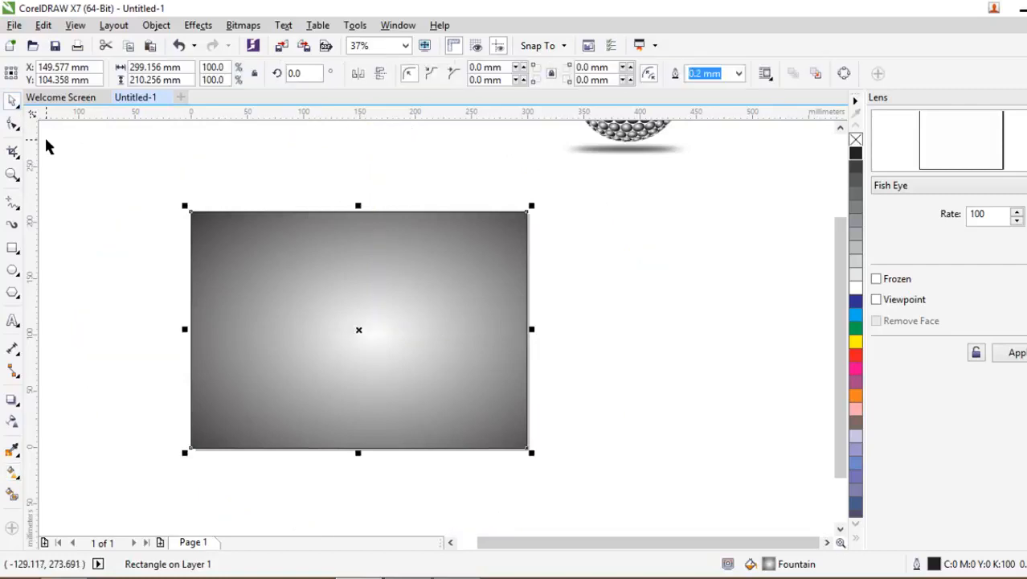
Move the grouped ball and shadow onto the middle of the gradient background
left_click(614, 163)
left_click_drag(619, 147, 349, 366)
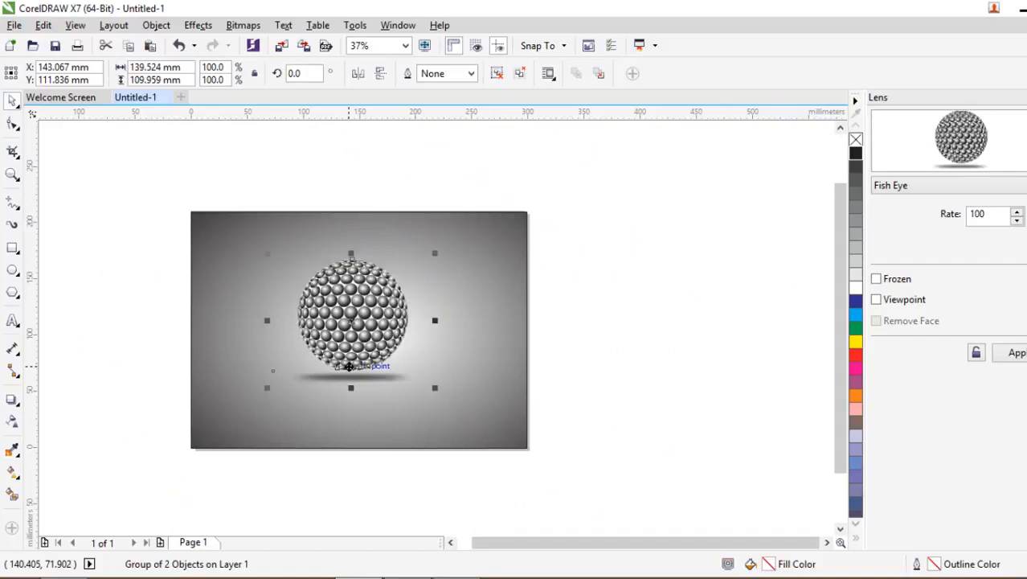
left_click(643, 355)
left_click_drag(378, 330, 453, 340)
left_click(627, 364)
left_click_drag(380, 326, 380, 336)
left_click(679, 331)
Readjust the background's fountain fill spread, placing its black end well outside the rectangle's right edge for a soft vignette
left_click(505, 299)
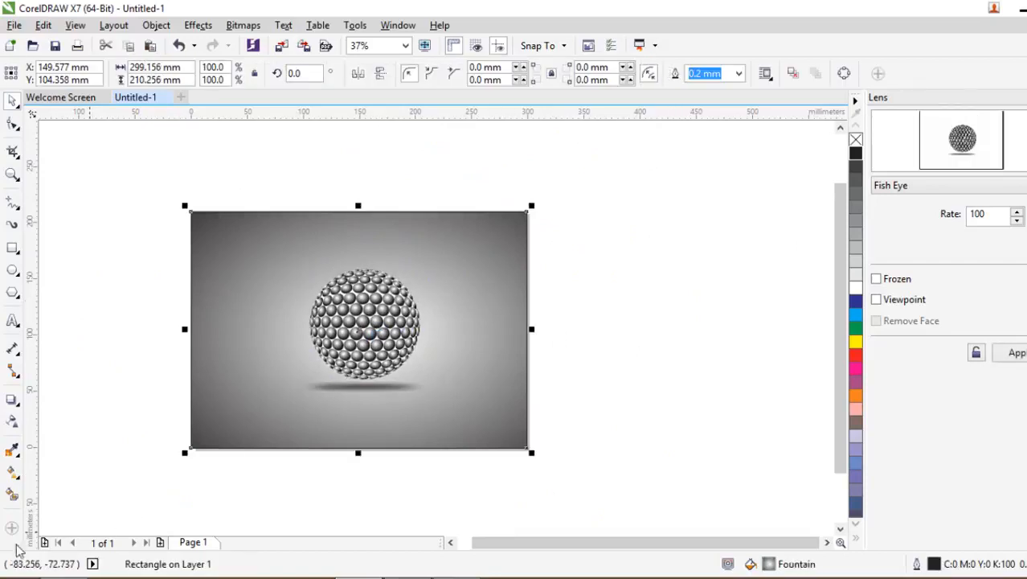
left_click(12, 474)
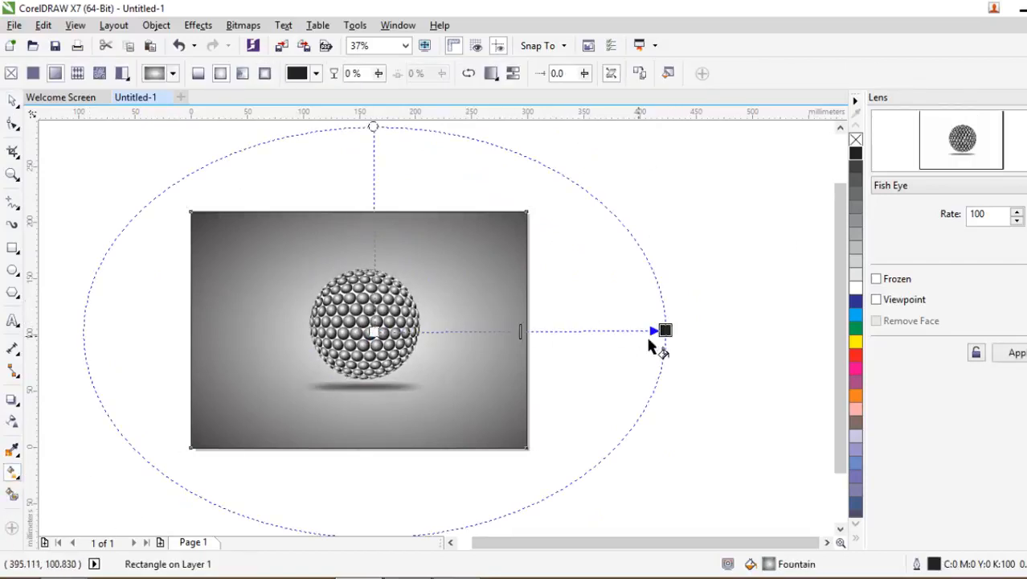
left_click_drag(666, 330, 398, 336)
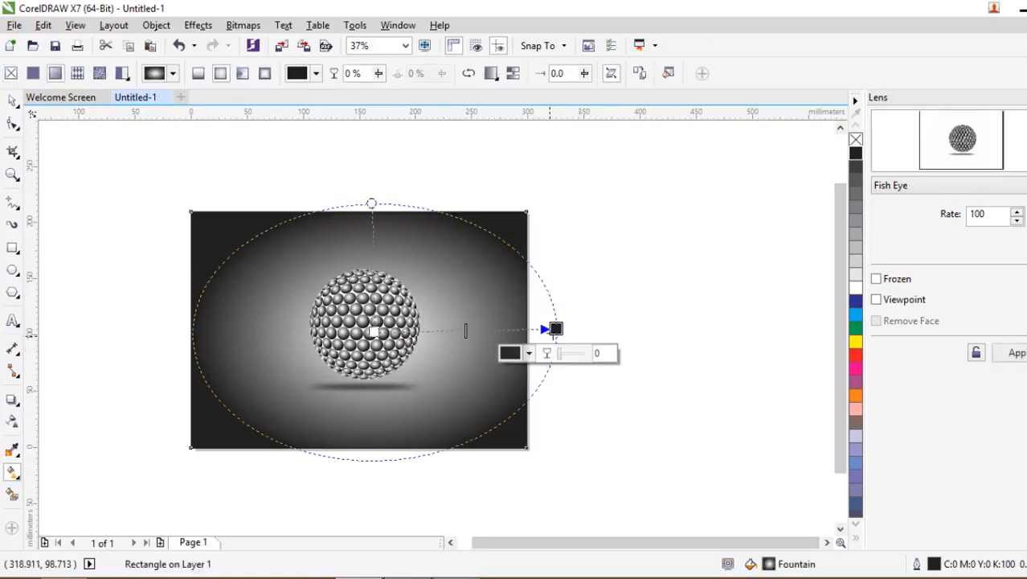
left_click_drag(556, 329, 653, 337)
left_click(112, 161)
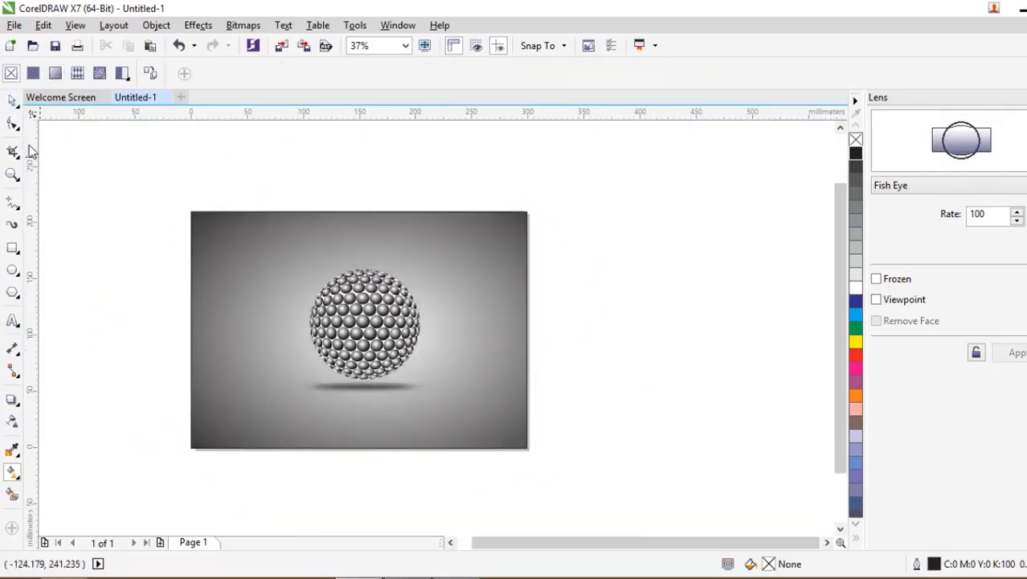
left_click(12, 100)
scroll(349, 322, "up", 5)
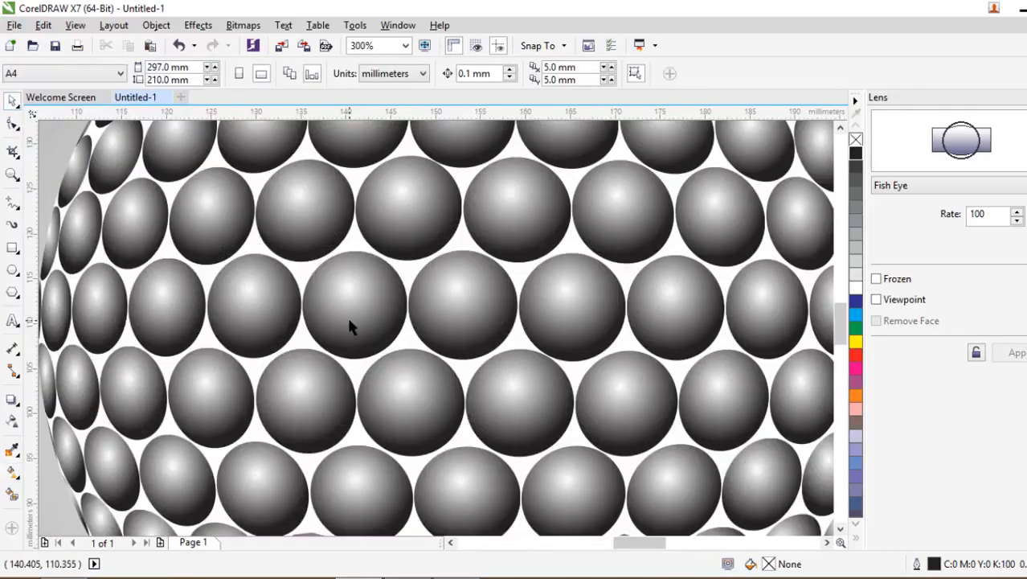
scroll(350, 321, "down", 3)
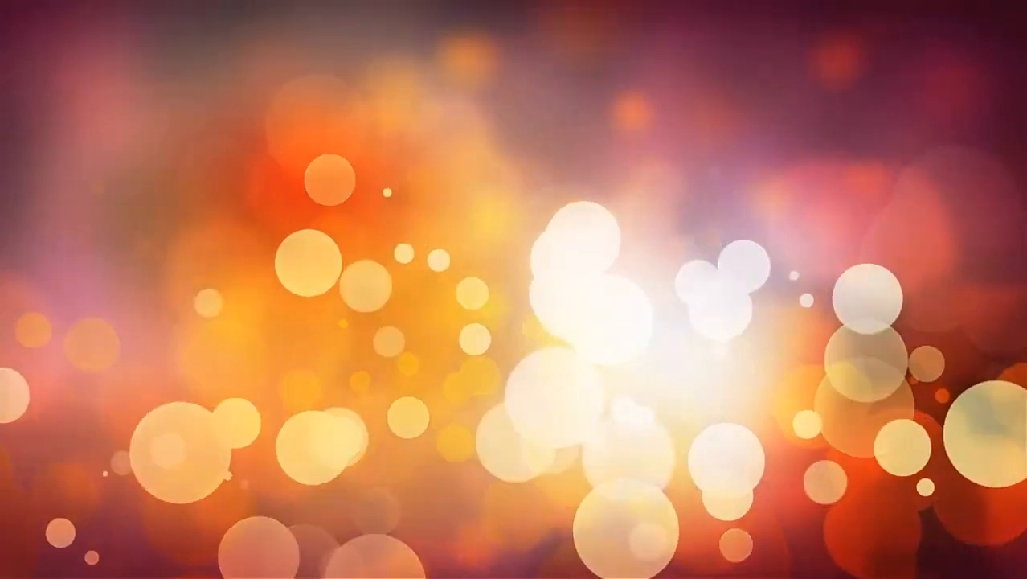